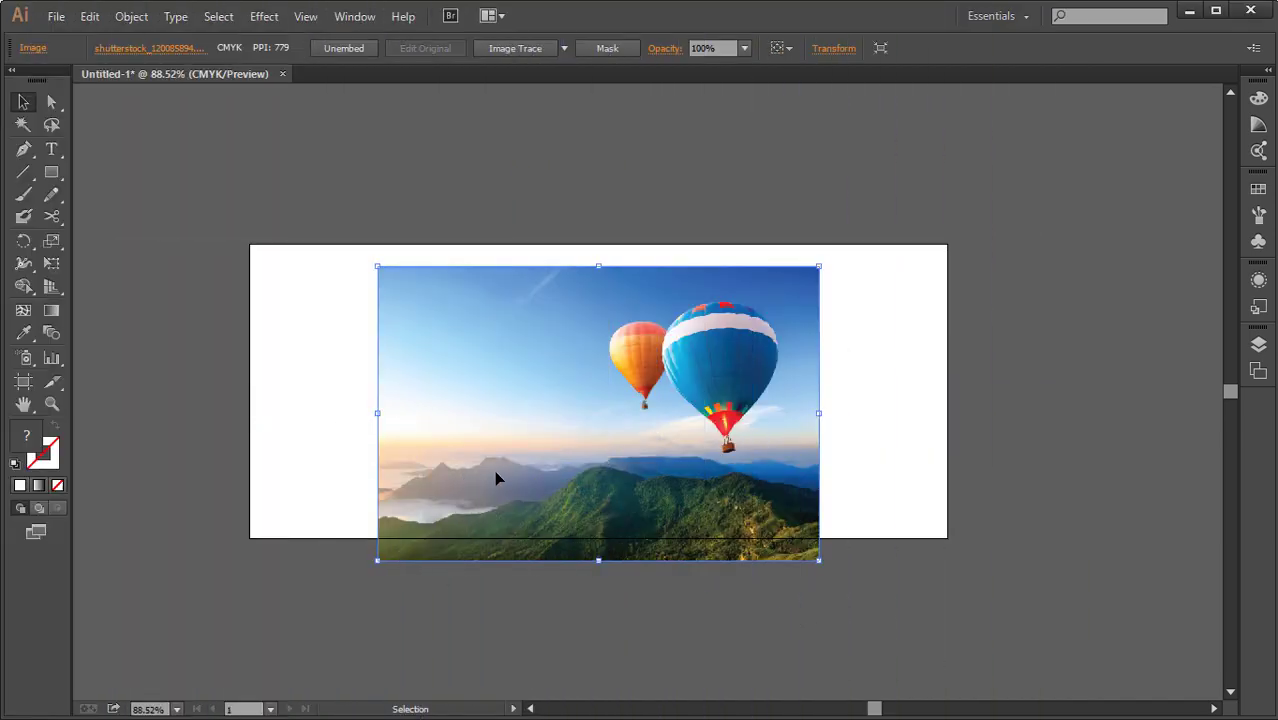
Drag the balloon photo right until it snaps to the artboard's right edge.
{"action": "left_click_drag", "start_coordinate": [525, 472], "coordinate": [652, 446]}
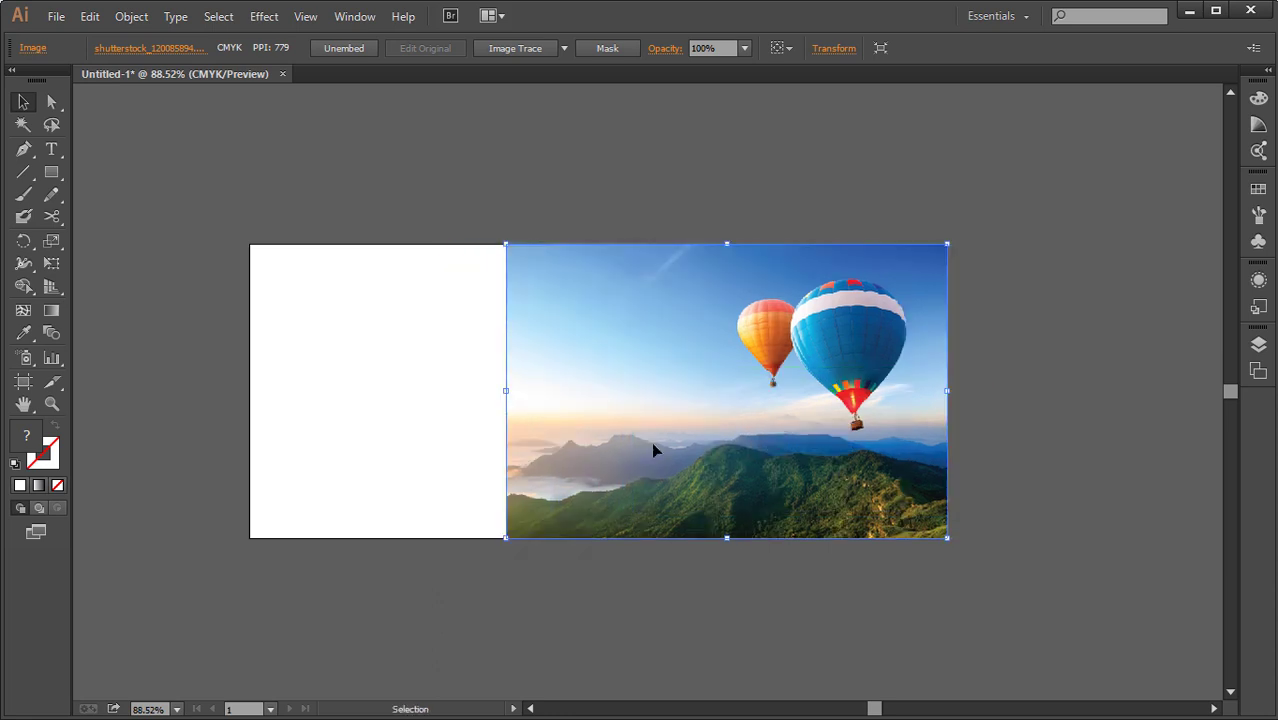
Draw an artboard-sized rectangle and send it behind the balloon photo.
{"action": "left_click", "coordinate": [575, 578]}
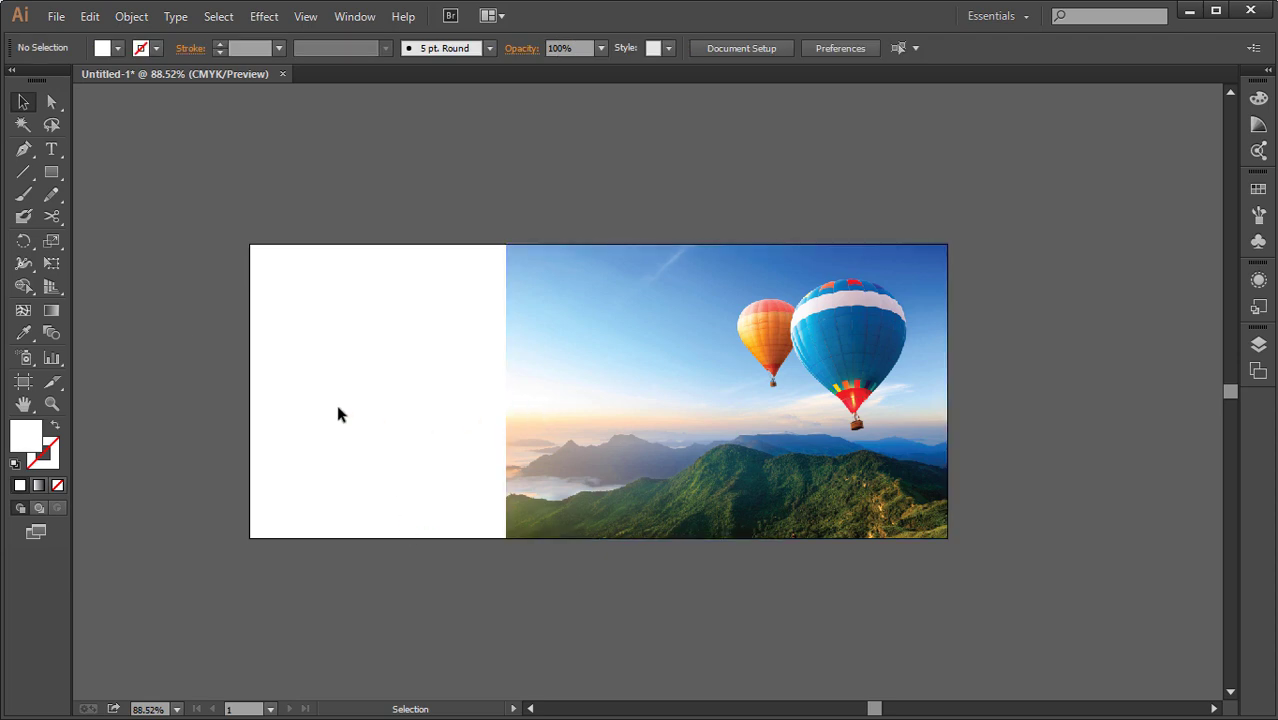
{"action": "left_click", "coordinate": [51, 172]}
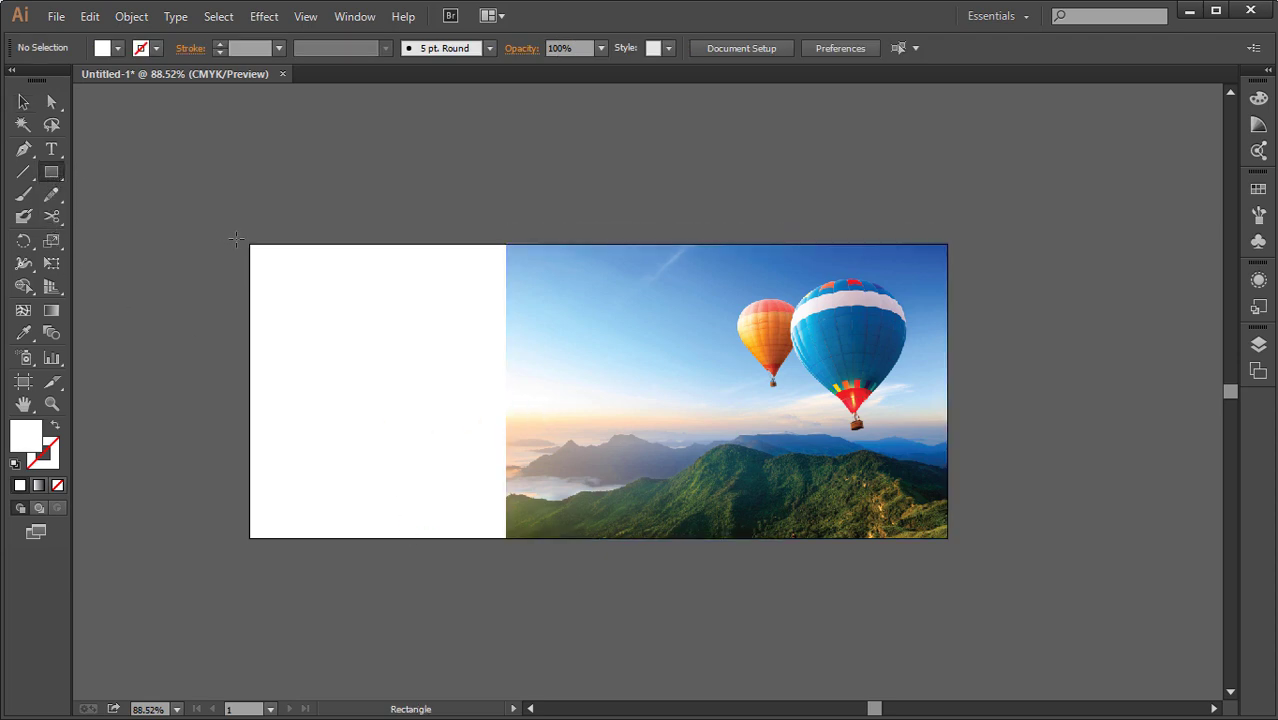
{"action": "left_click_drag", "start_coordinate": [250, 244], "coordinate": [946, 538]}
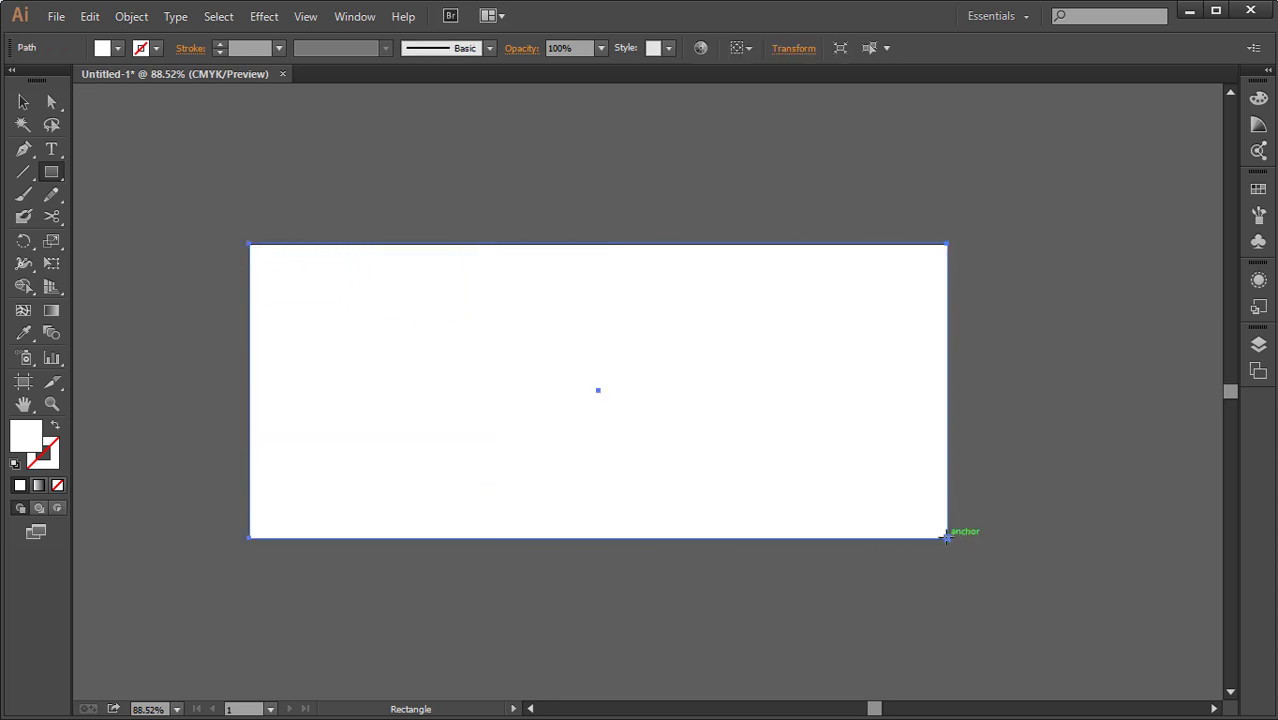
{"action": "key", "text": "ctrl+shift+bracketleft"}
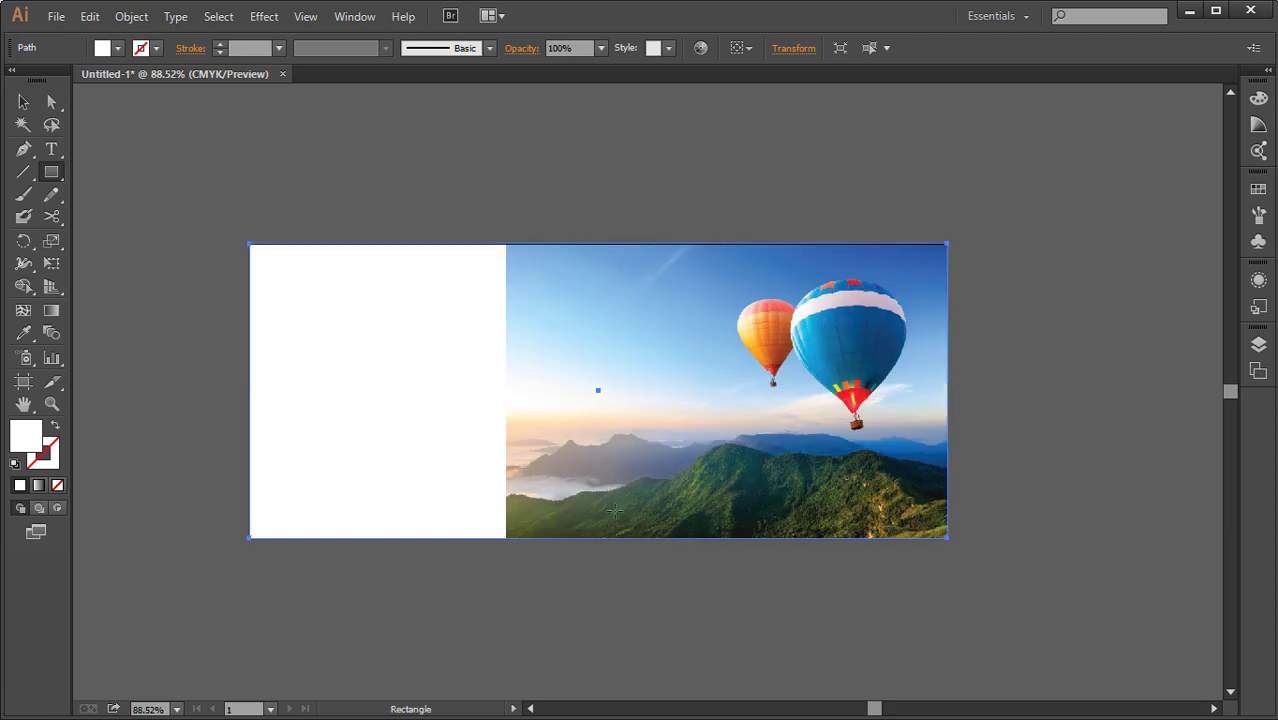
Fill the rectangle with deep blue sampled from the photo's sky.
{"action": "left_click", "coordinate": [25, 335]}
{"action": "left_click", "coordinate": [549, 343]}
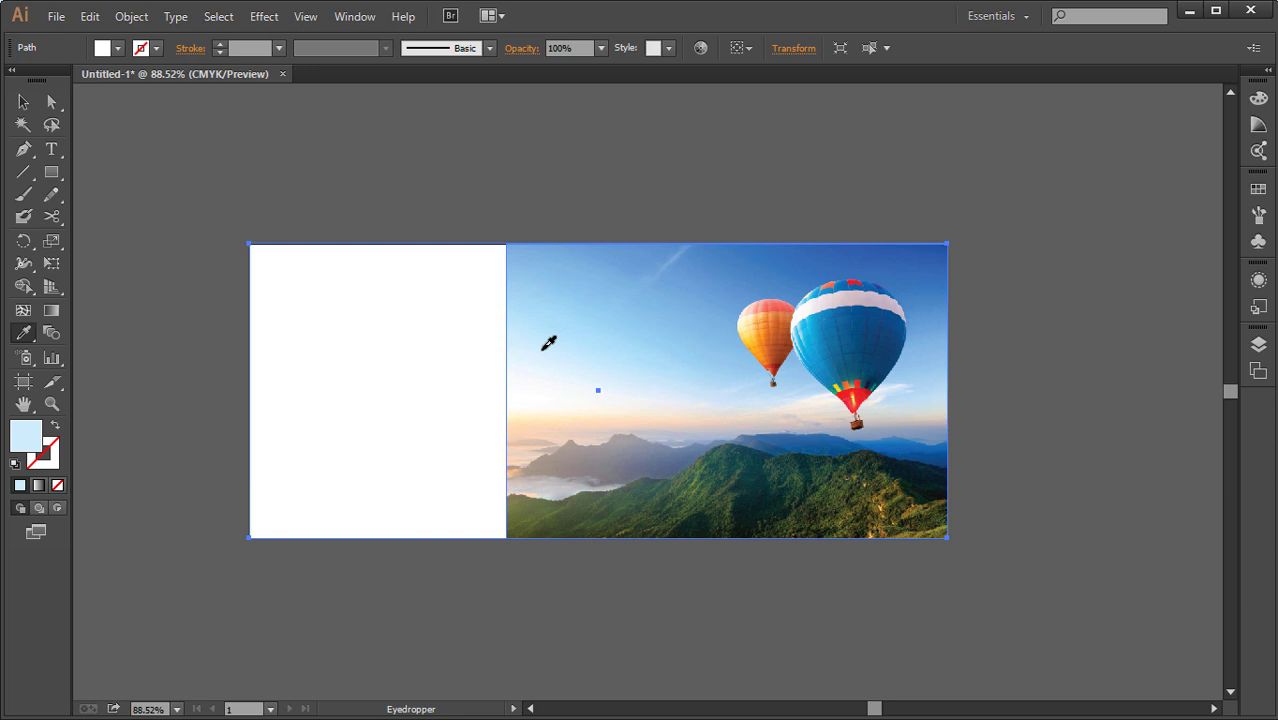
{"action": "left_click", "coordinate": [755, 261]}
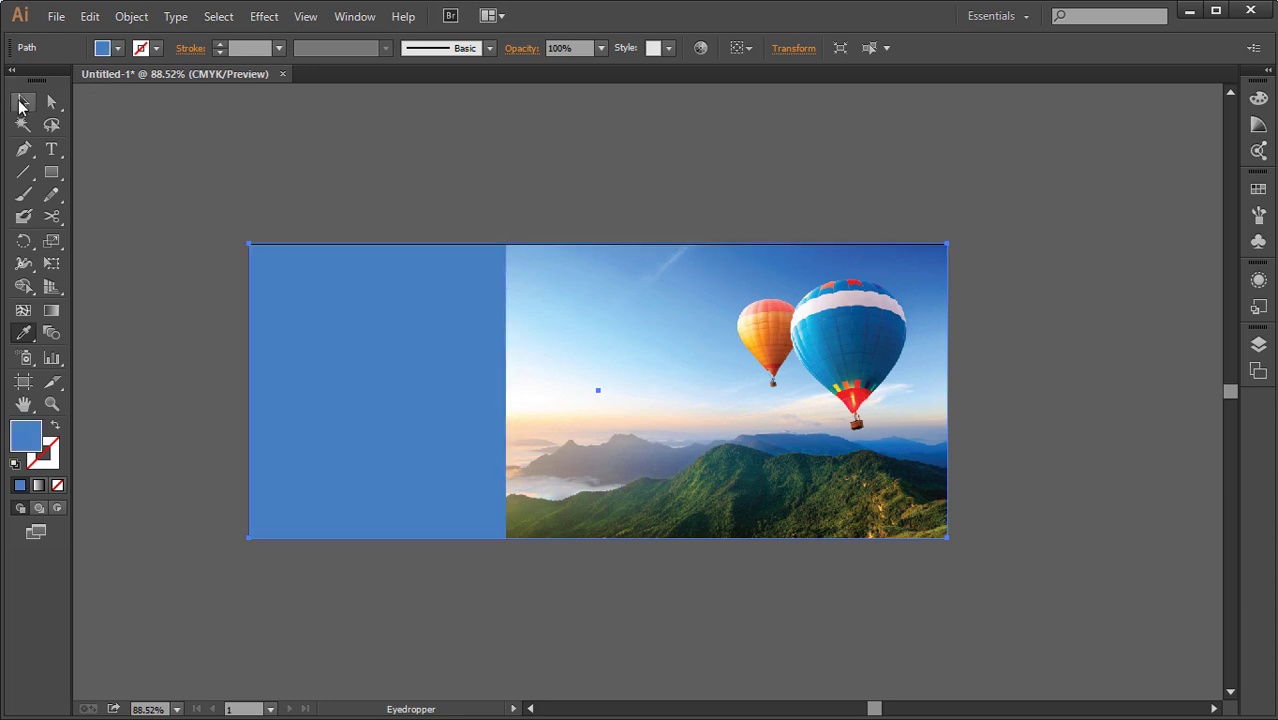
{"action": "left_click", "coordinate": [23, 103]}
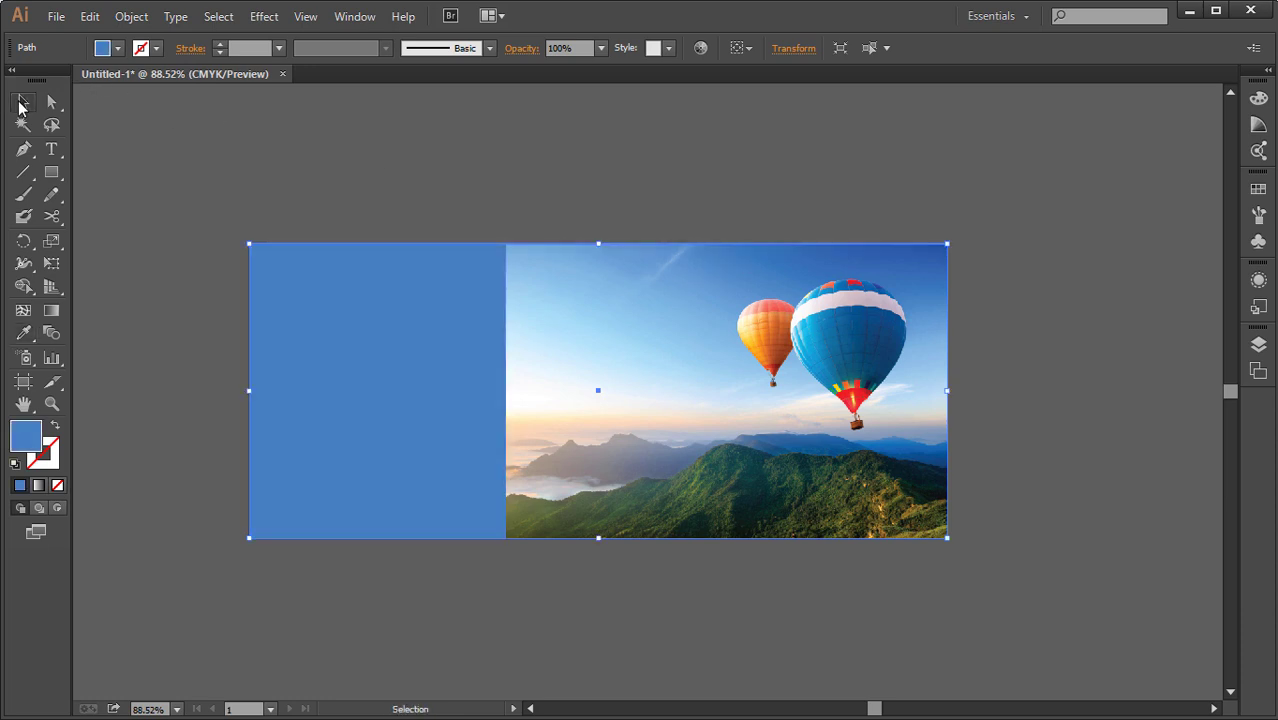
Use the Transparency panel to give the balloon photo an opacity mask with Clip enabled.
{"action": "left_click", "coordinate": [523, 406]}
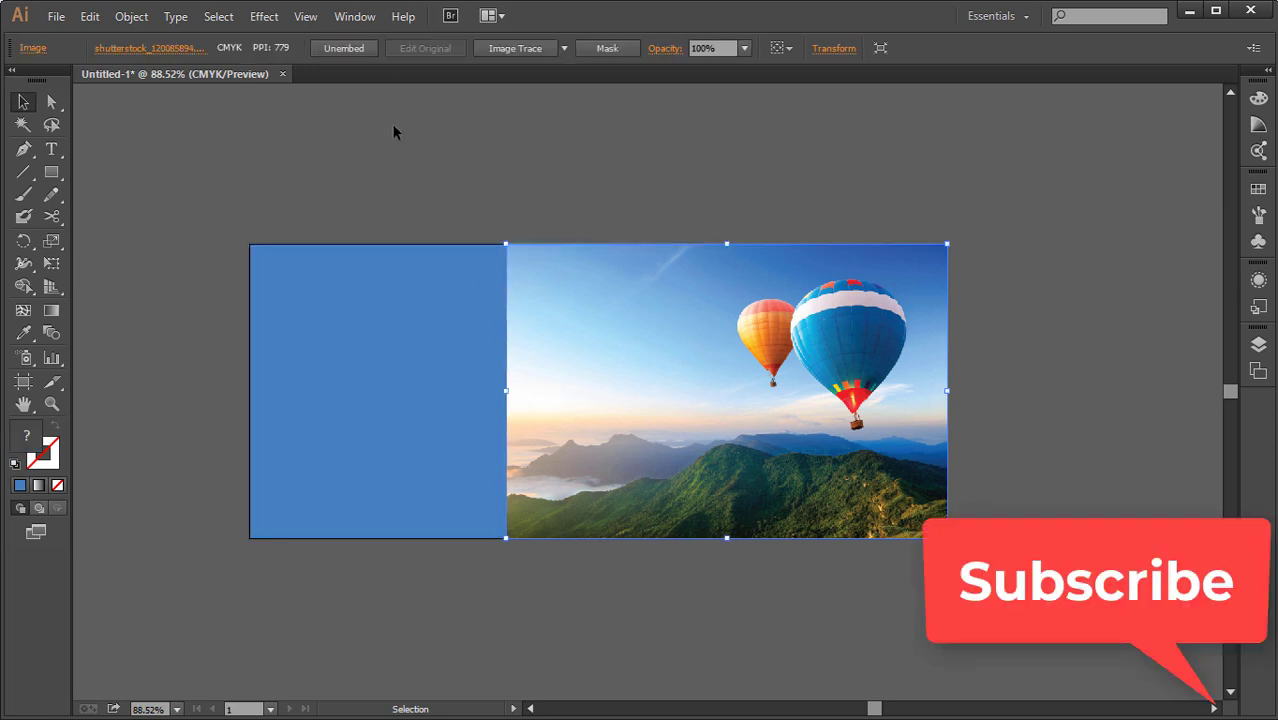
{"action": "left_click", "coordinate": [366, 19]}
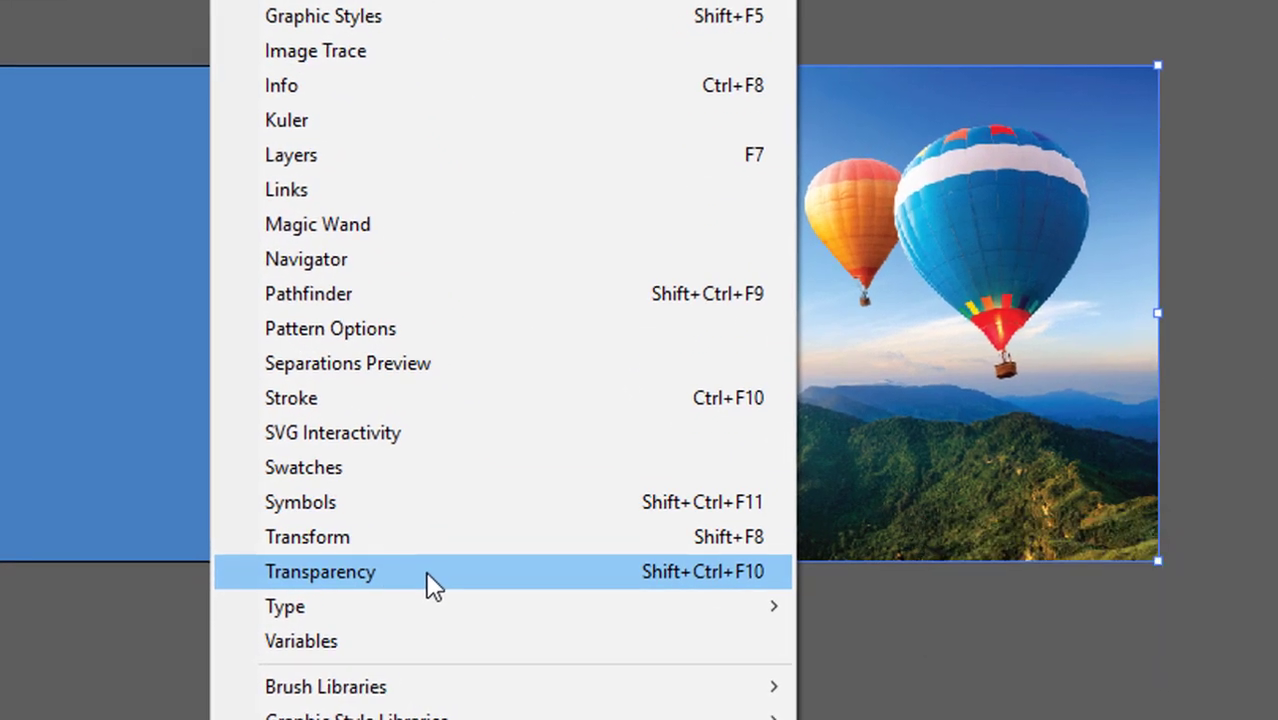
{"action": "left_click", "coordinate": [437, 585]}
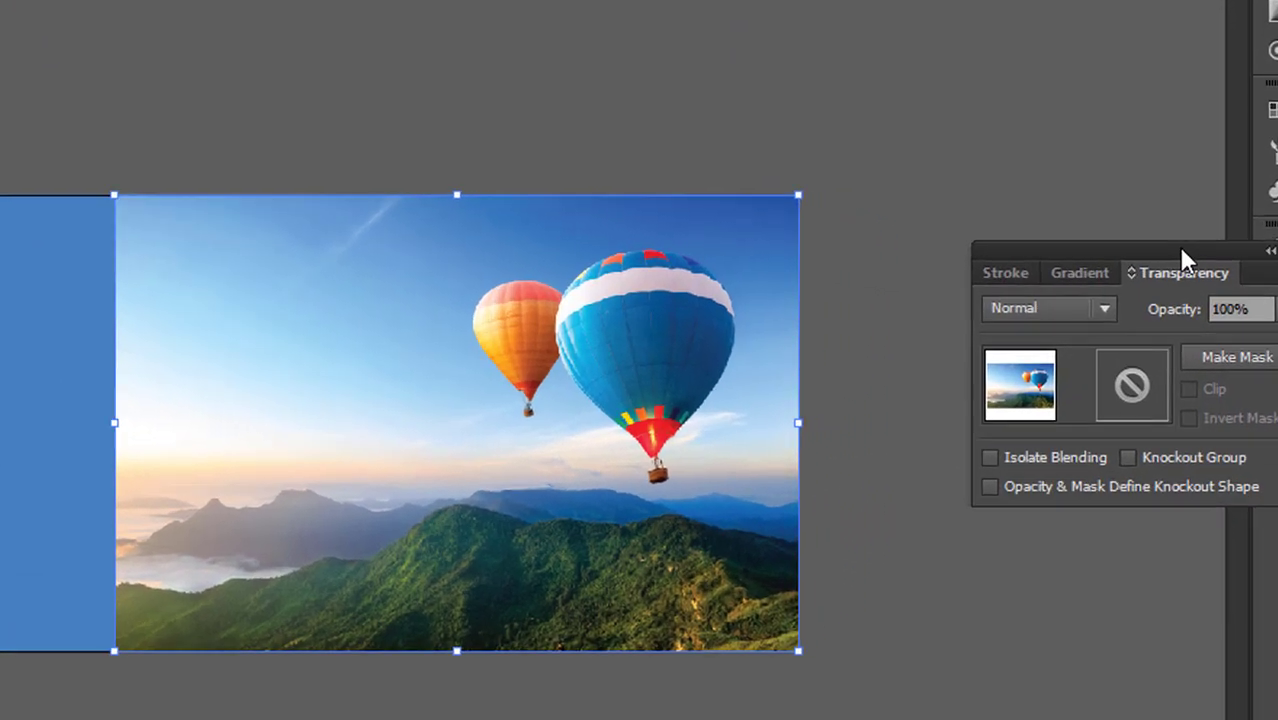
{"action": "left_click_drag", "start_coordinate": [1179, 246], "coordinate": [1073, 232]}
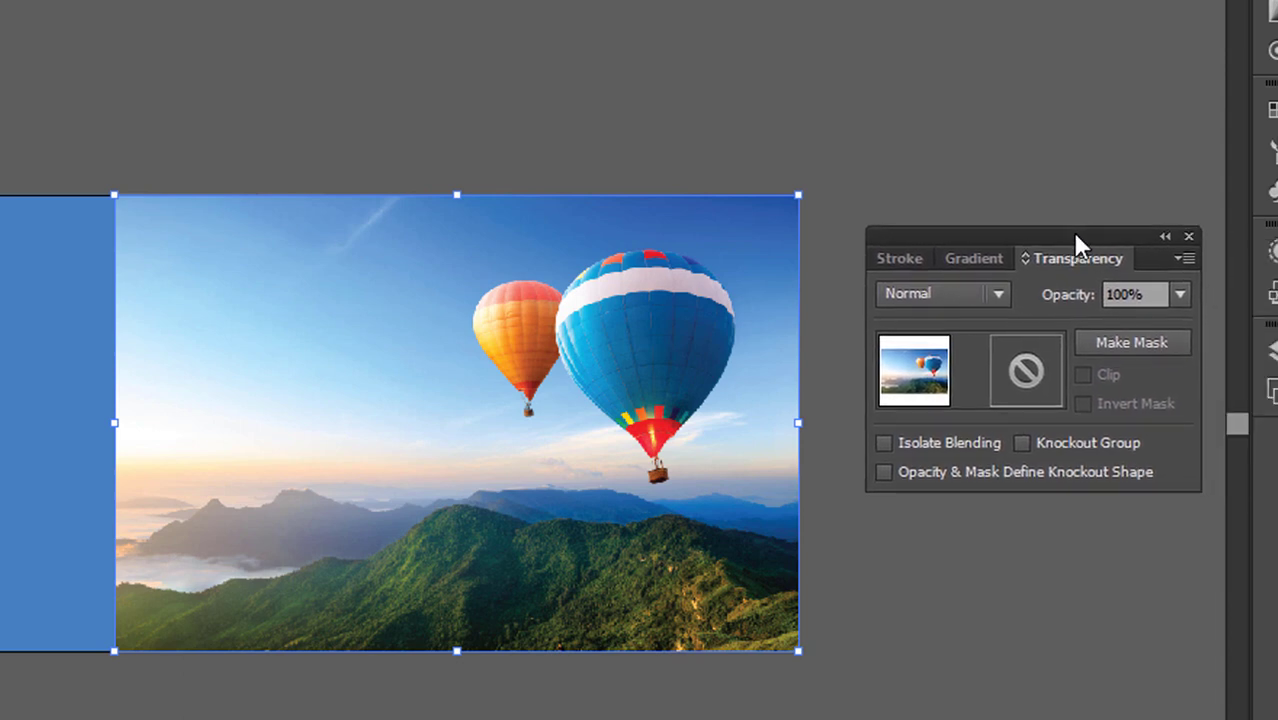
{"action": "left_click", "coordinate": [1127, 350]}
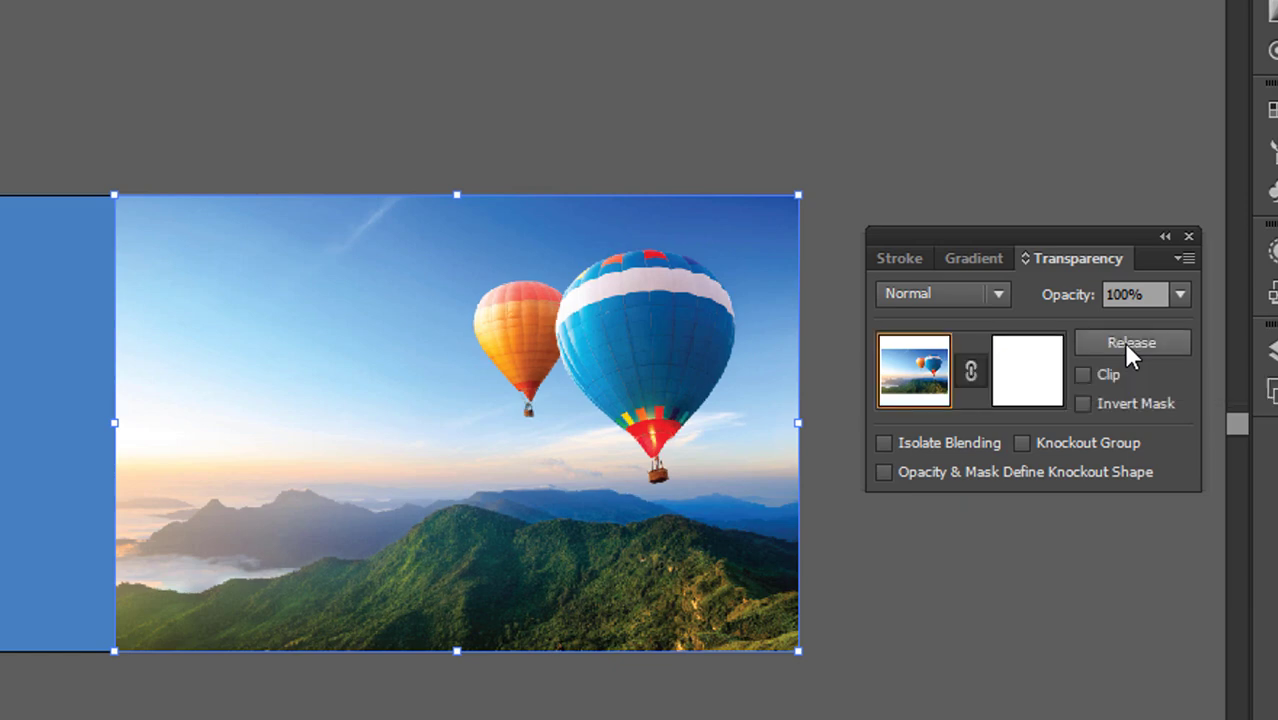
{"action": "left_click", "coordinate": [1035, 400]}
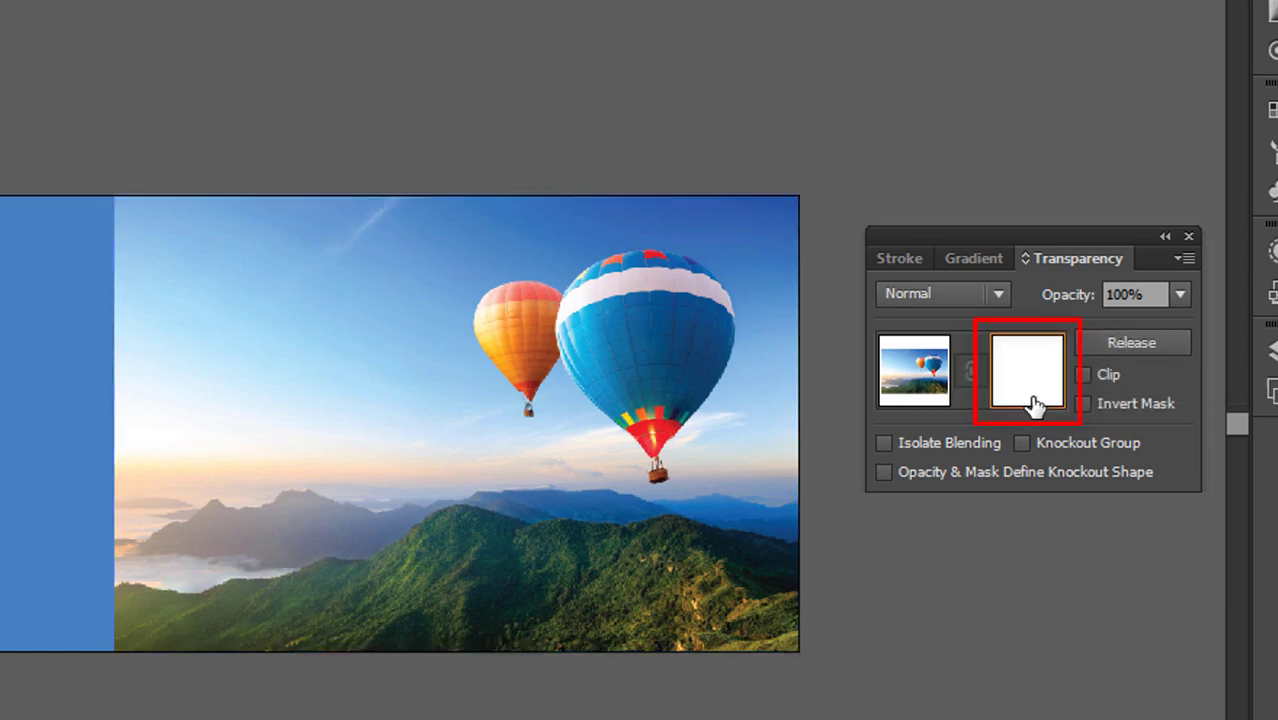
{"action": "left_click", "coordinate": [1104, 374]}
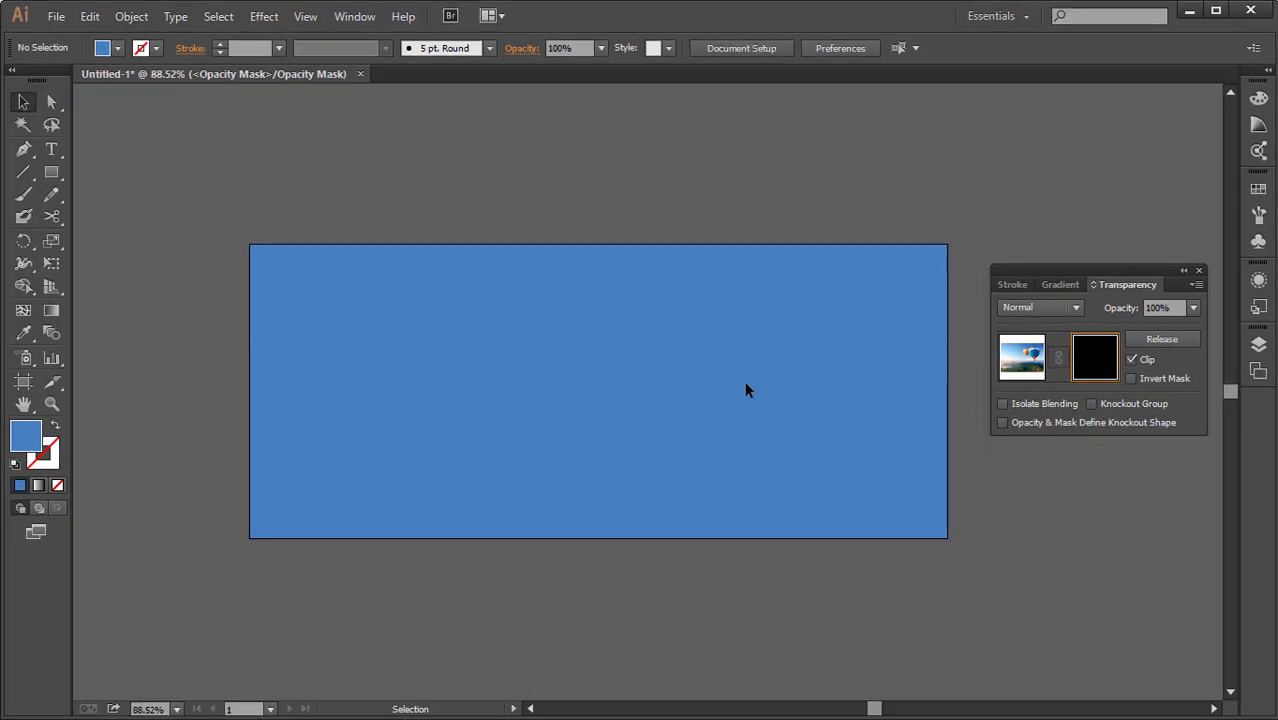
Draw a rectangle inside the opacity mask covering the photo's area.
{"action": "left_click", "coordinate": [52, 174]}
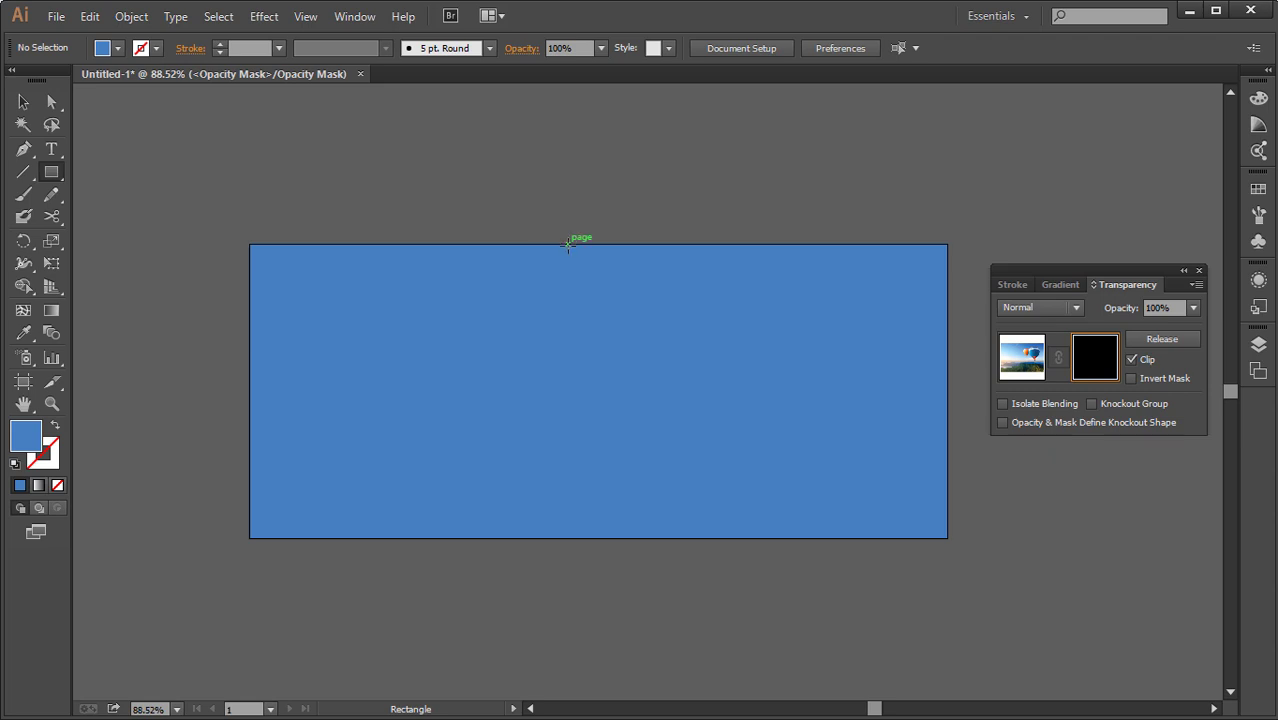
{"action": "left_click_drag", "start_coordinate": [569, 238], "coordinate": [949, 537]}
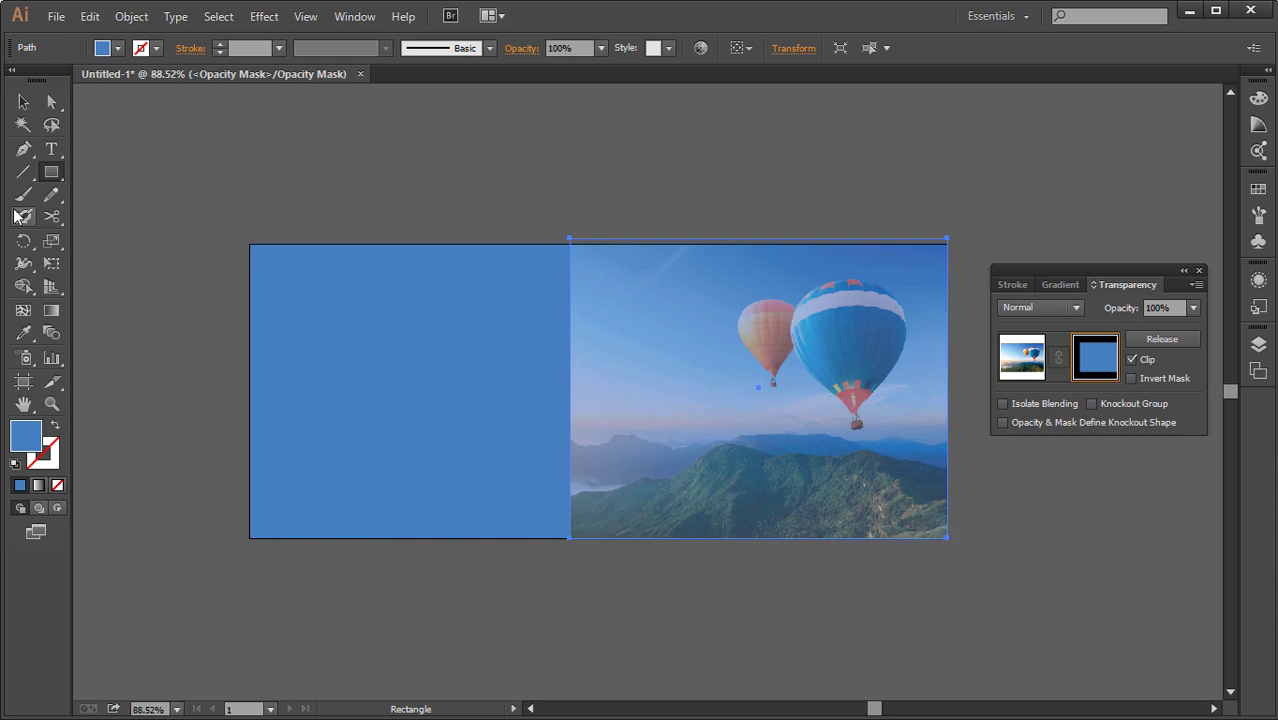
Fill the mask rectangle with a linear gradient angled at 180°.
{"action": "left_click", "coordinate": [23, 102]}
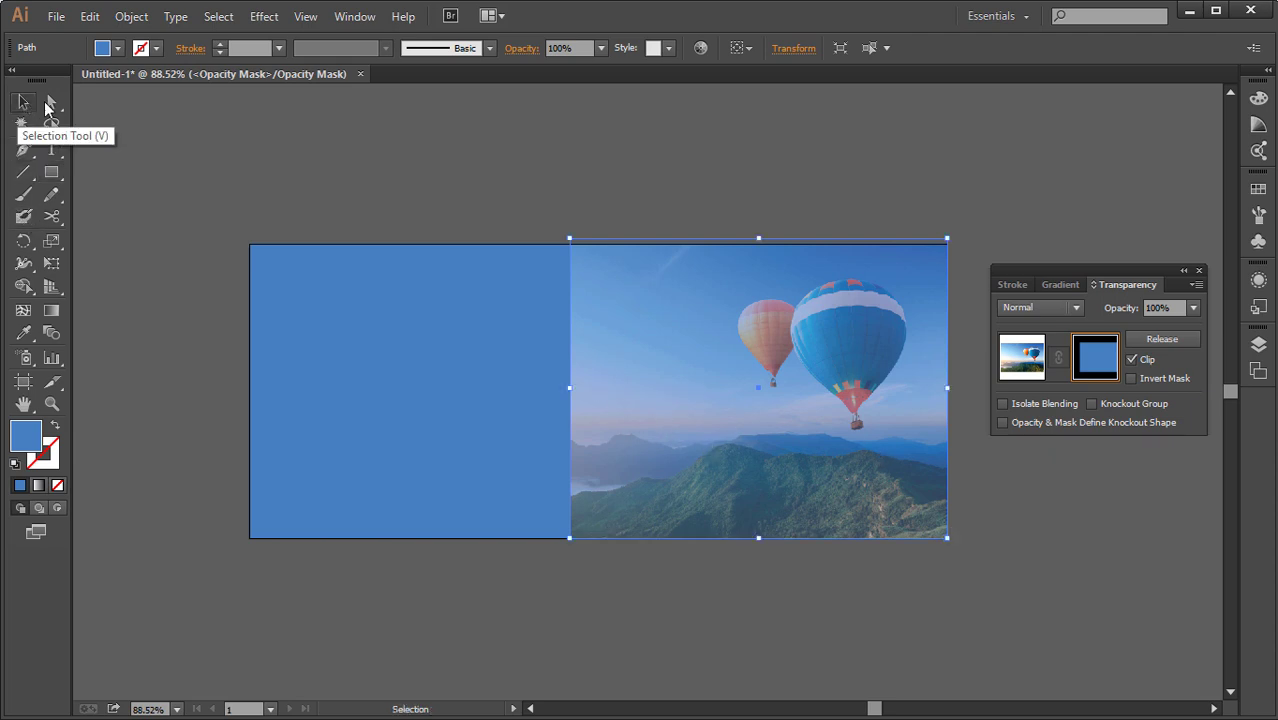
{"action": "left_click", "coordinate": [1066, 285]}
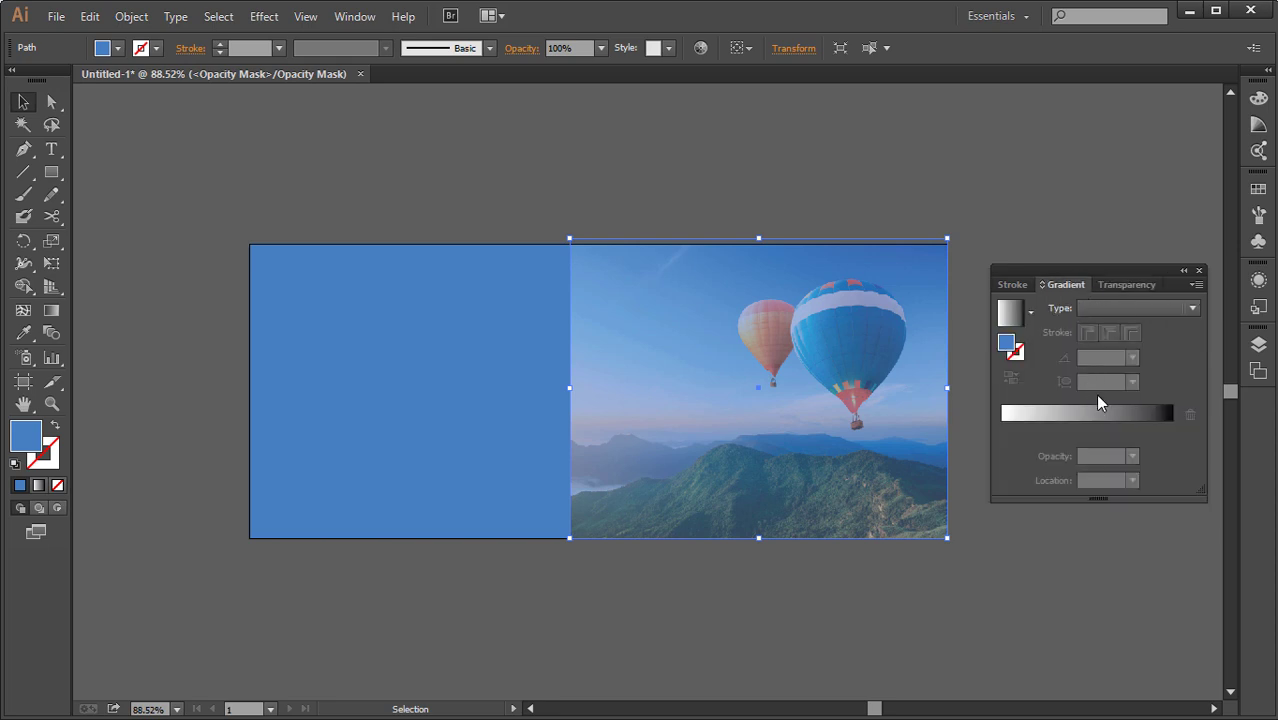
{"action": "left_click", "coordinate": [1085, 434]}
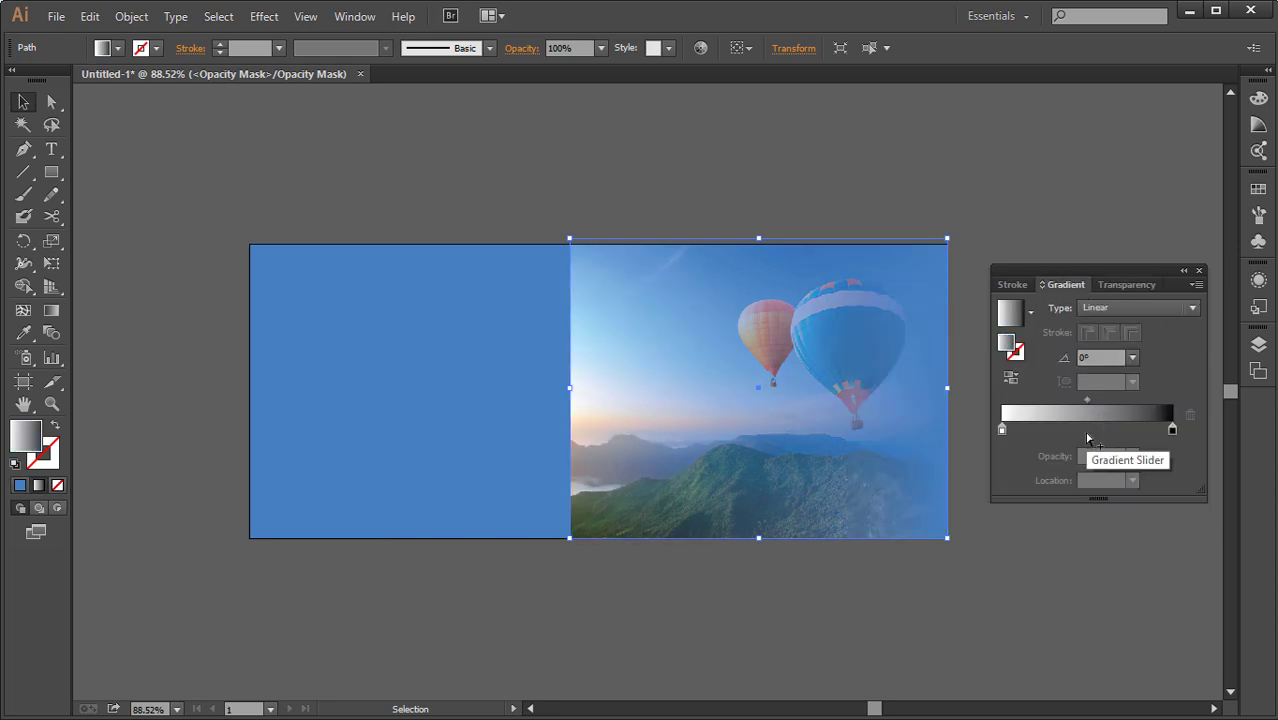
{"action": "left_click", "coordinate": [838, 603]}
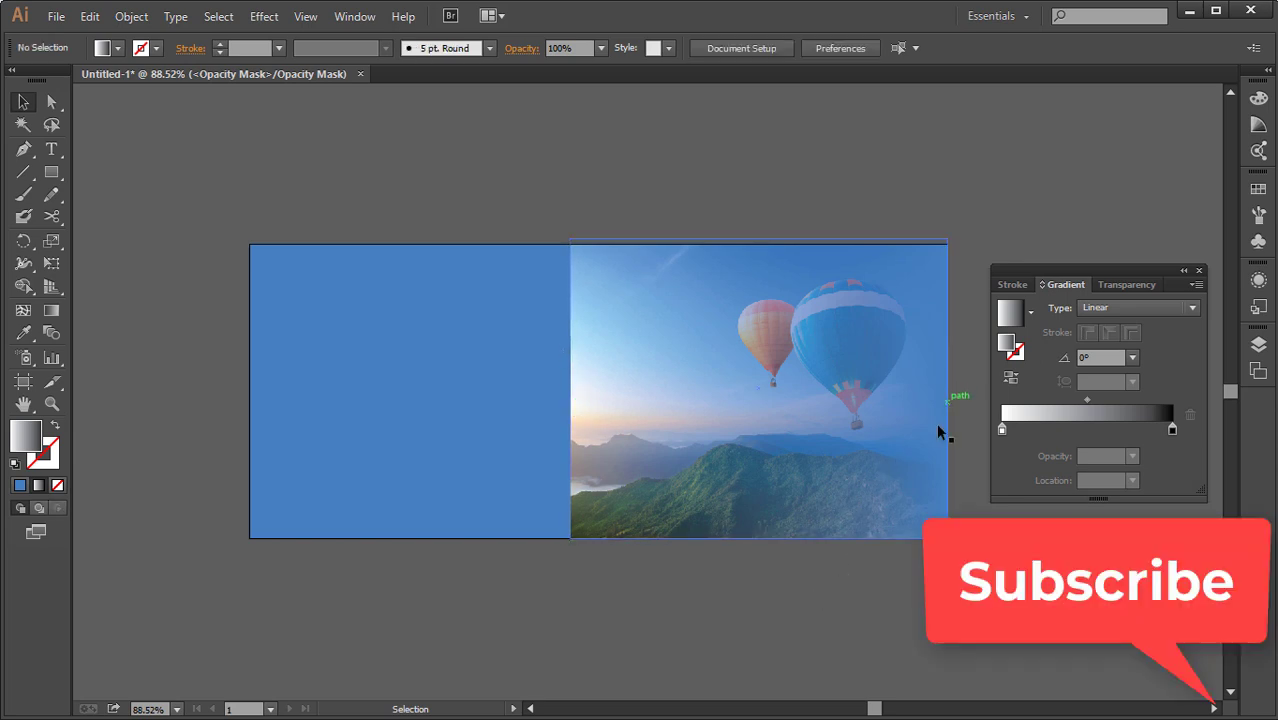
{"action": "left_click", "coordinate": [893, 479]}
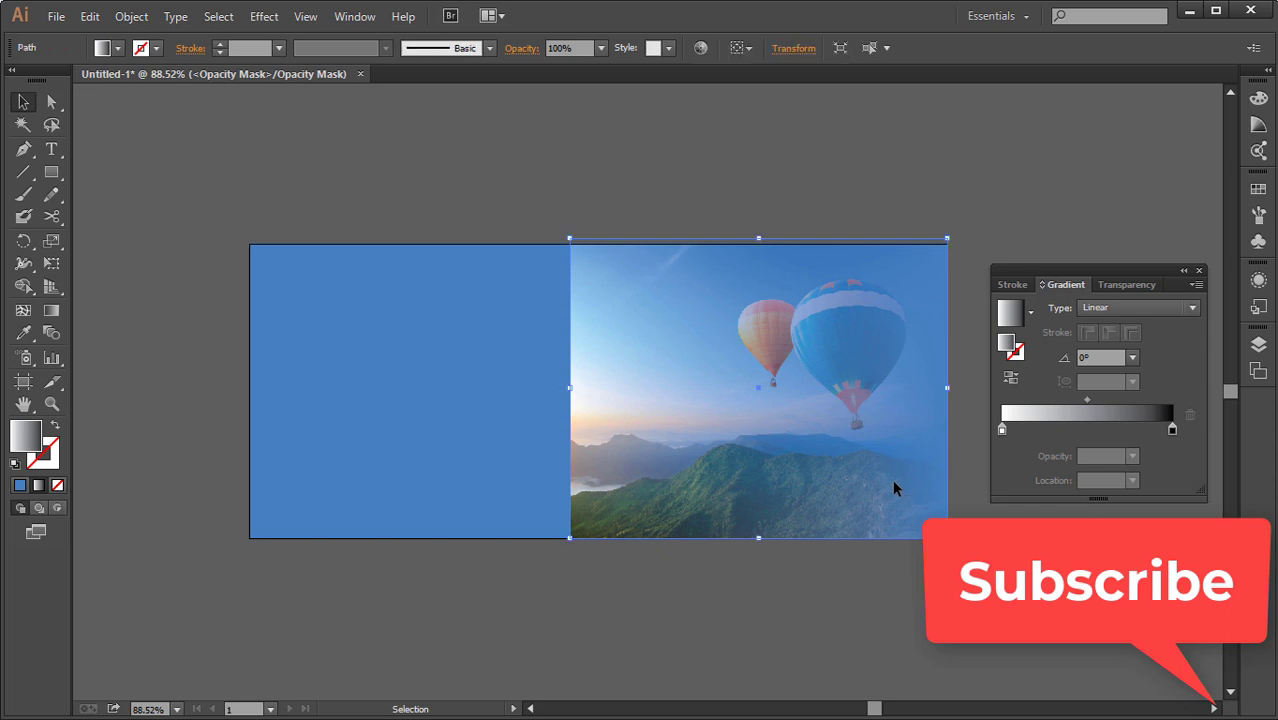
{"action": "left_click", "coordinate": [1108, 357]}
{"action": "type", "text": "180"}
{"action": "key", "text": "Return"}
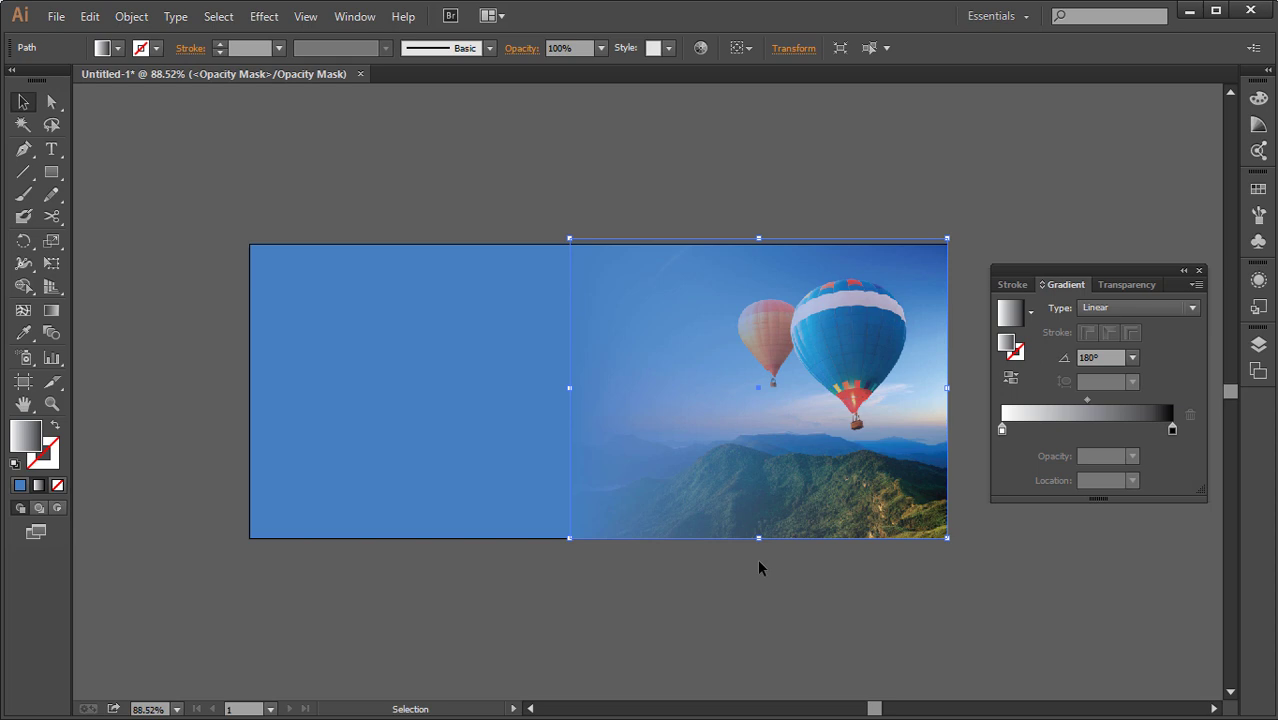
{"action": "left_click", "coordinate": [716, 595]}
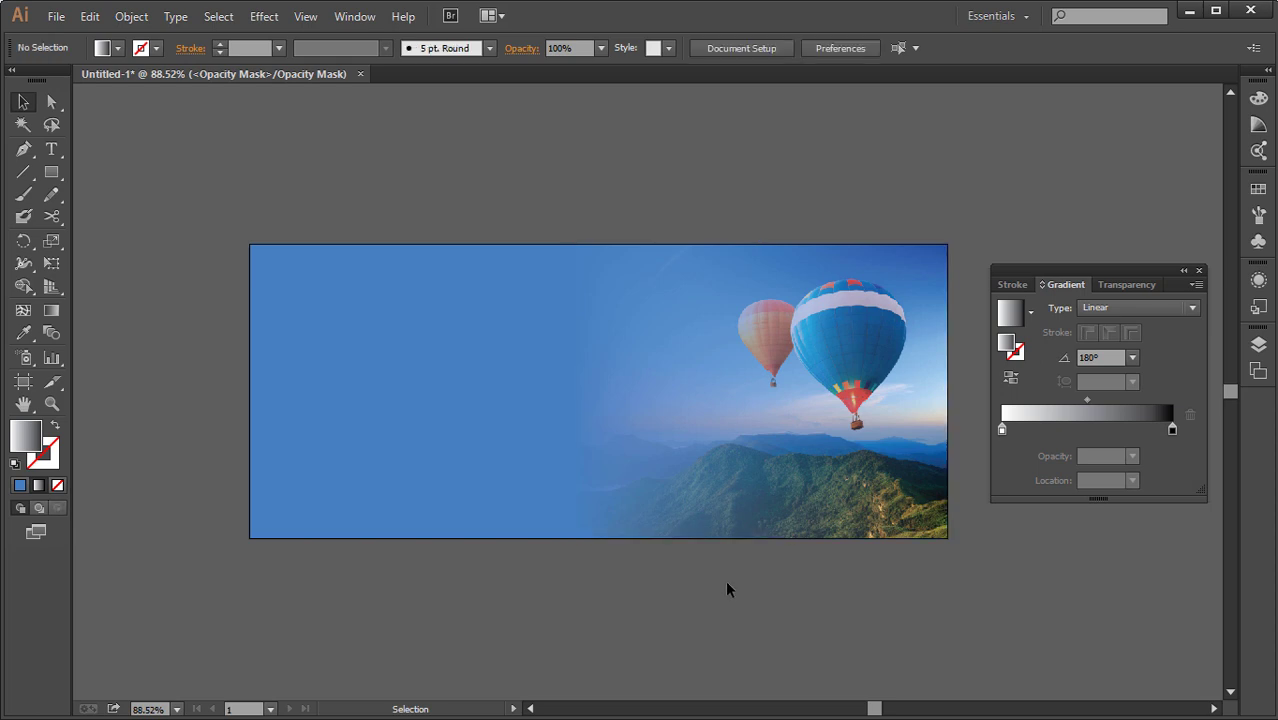
{"action": "left_click", "coordinate": [752, 522]}
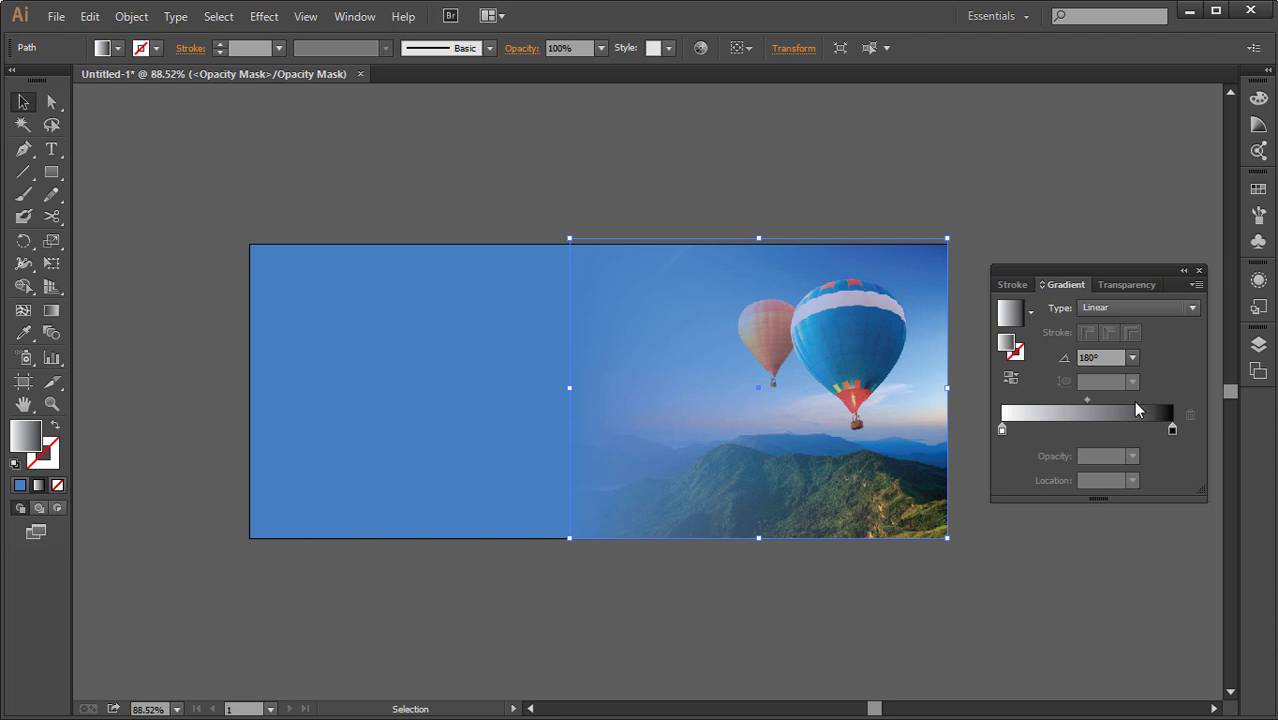
Drag the gradient's end points on the artwork to widen and soften the fade.
{"action": "left_click", "coordinate": [1199, 270]}
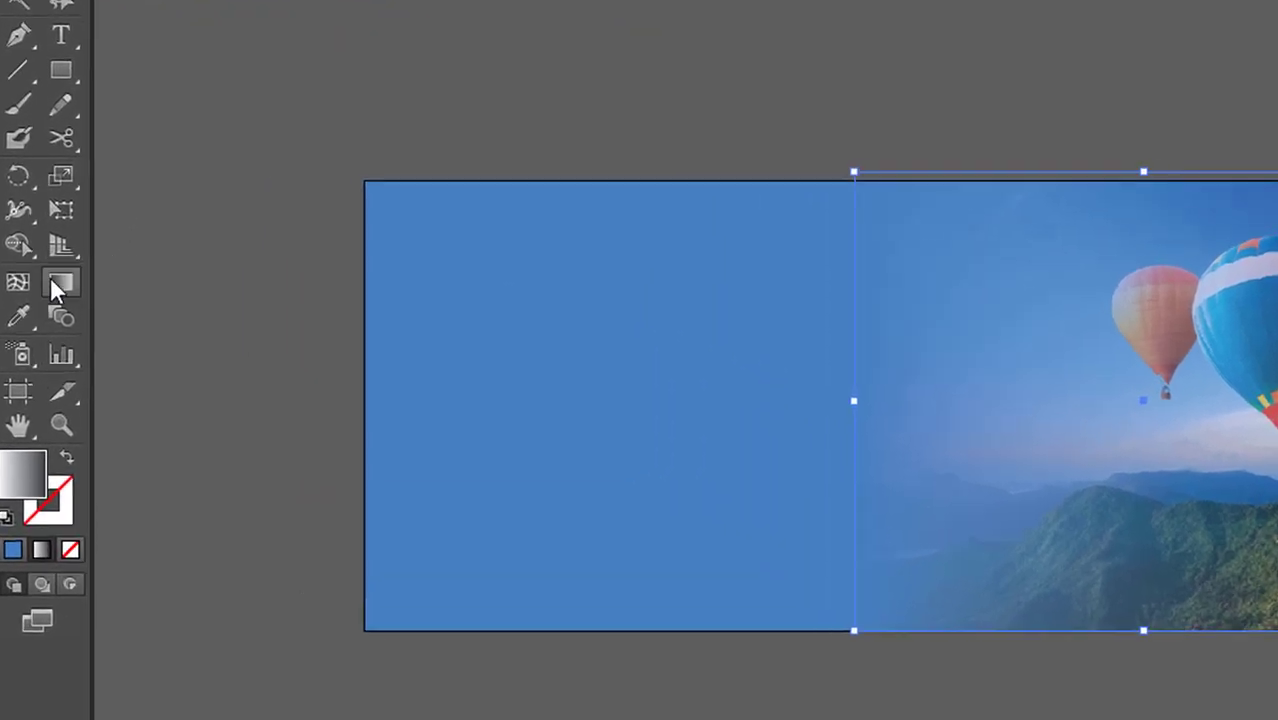
{"action": "left_click", "coordinate": [57, 287]}
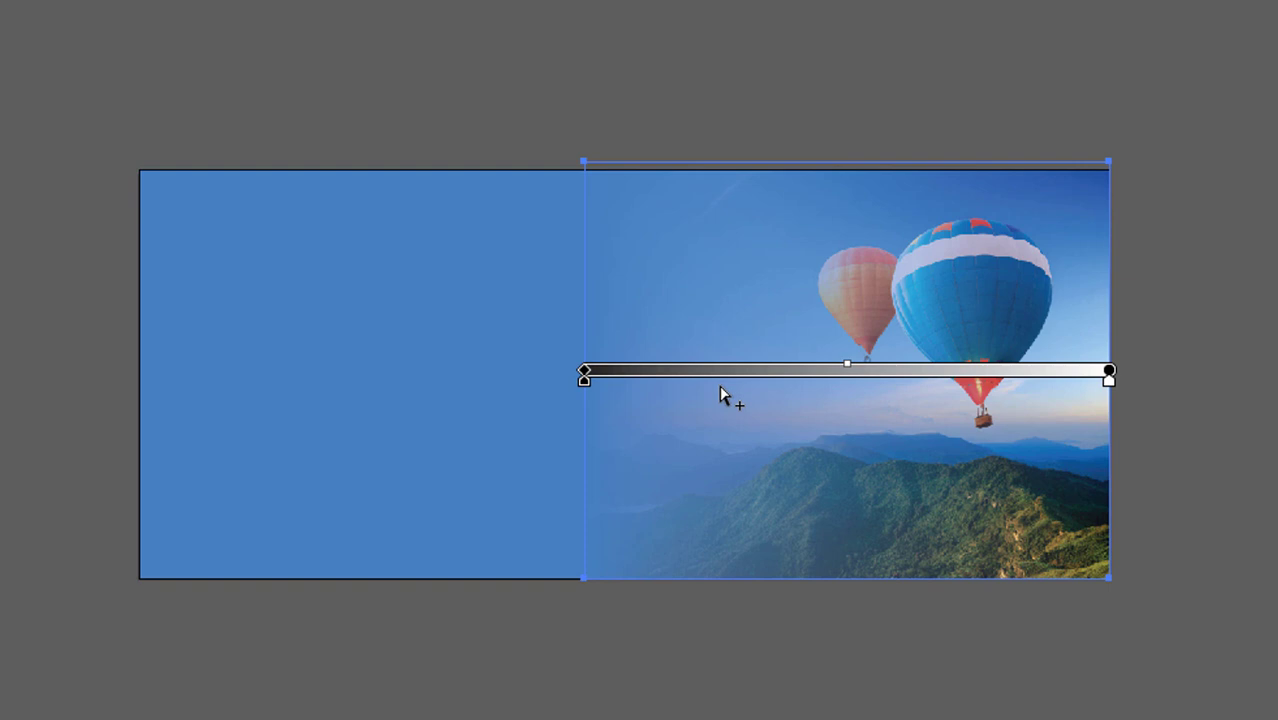
{"action": "left_click_drag", "start_coordinate": [1109, 386], "coordinate": [1002, 390]}
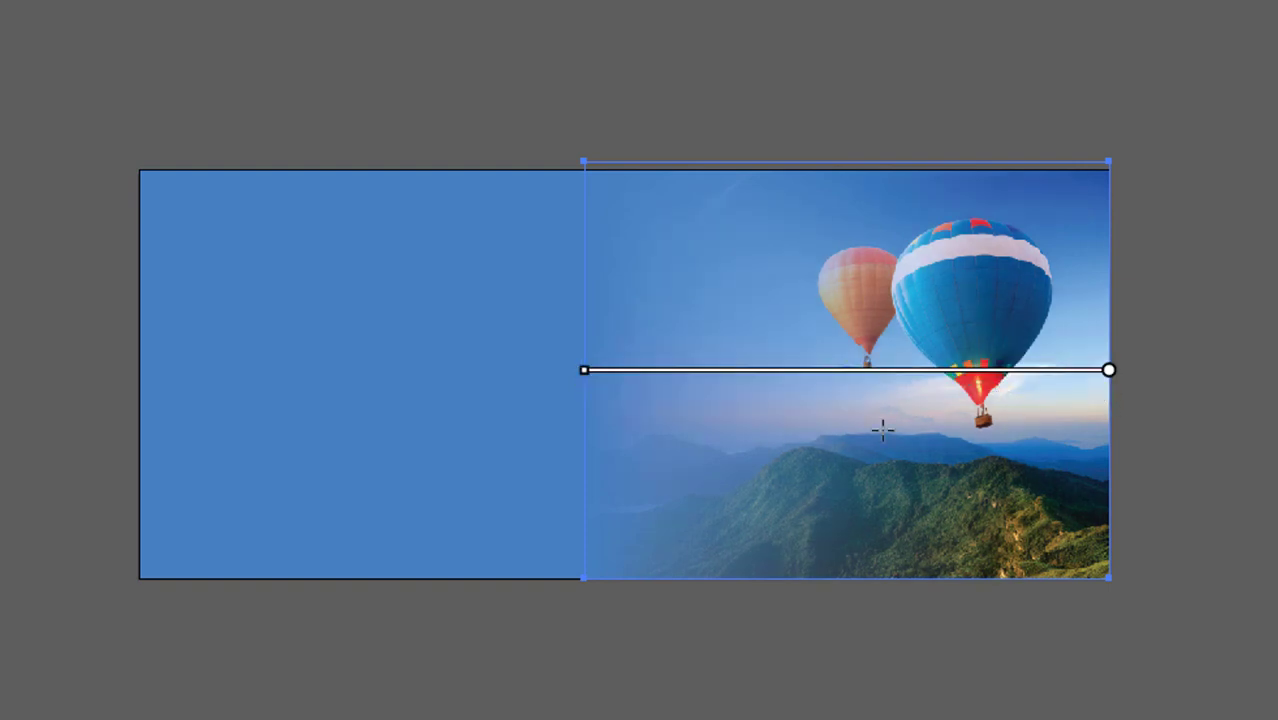
{"action": "mouse_move", "coordinate": [585, 370]}
{"action": "left_click_drag", "start_coordinate": [586, 383], "coordinate": [627, 388]}
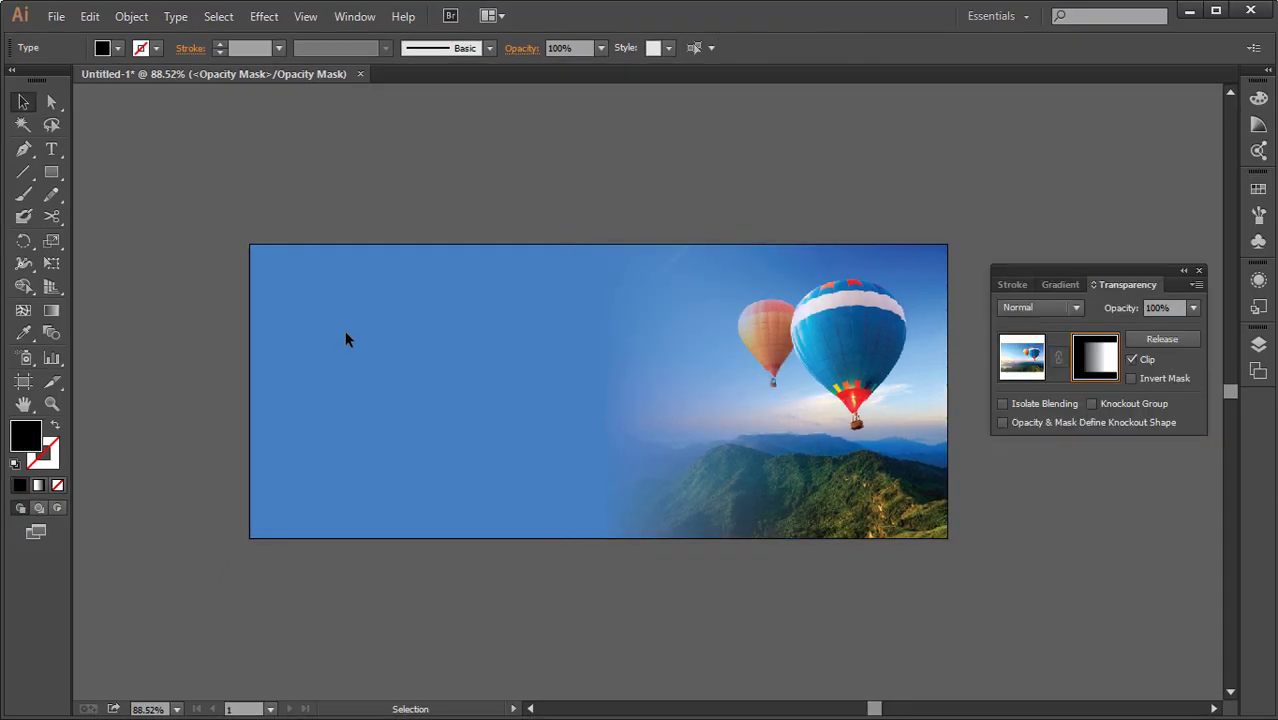
{"action": "left_click", "coordinate": [51, 149]}
{"action": "left_click_drag", "start_coordinate": [346, 184], "coordinate": [574, 294]}
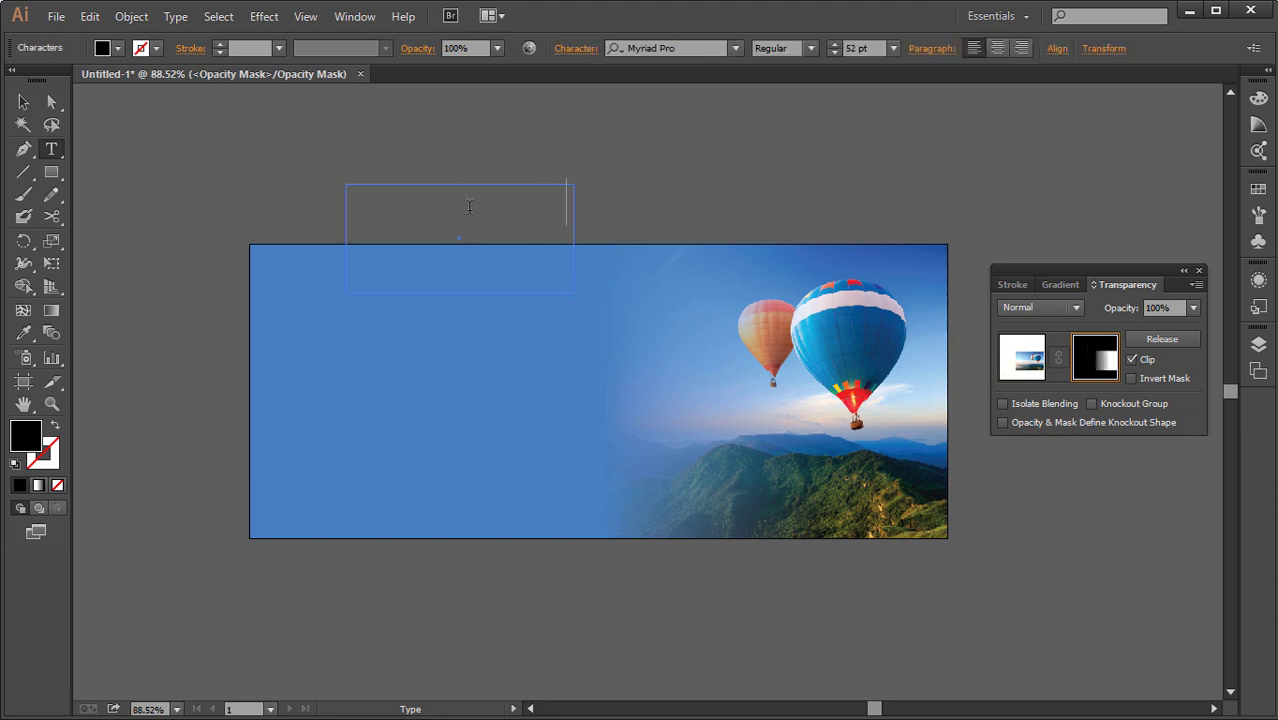
{"action": "triple_click", "coordinate": [468, 207]}
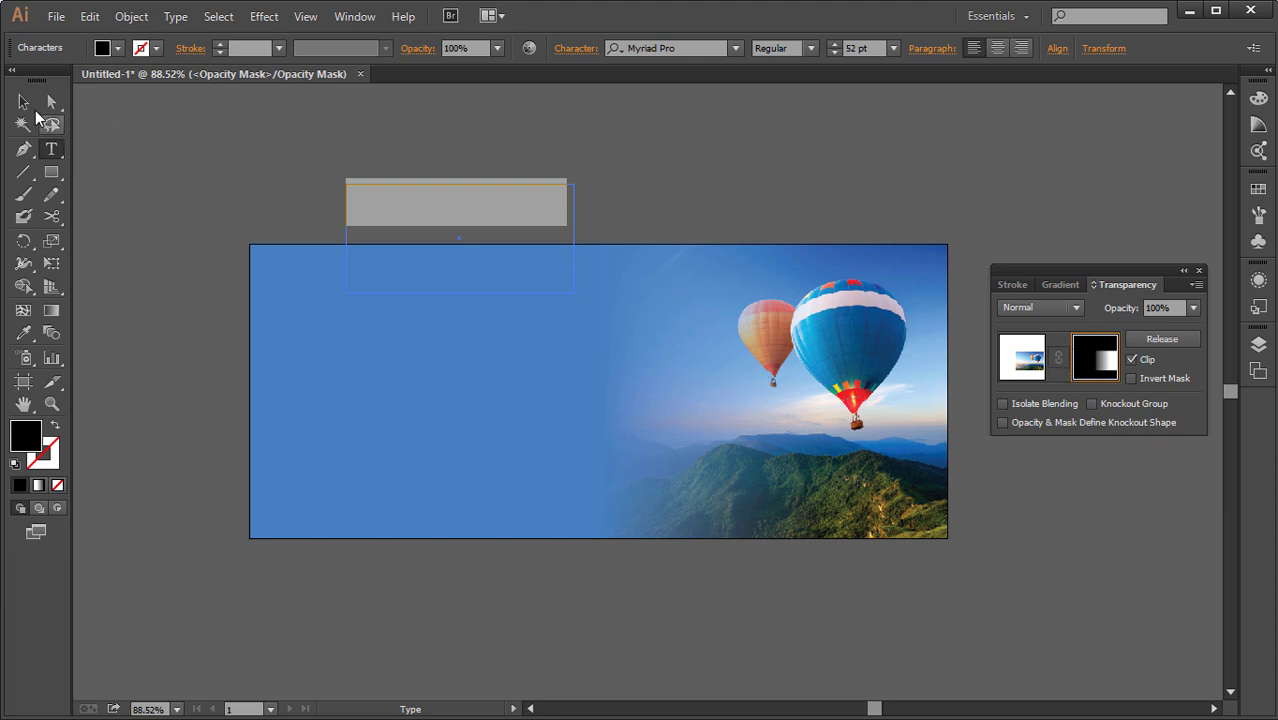
{"action": "left_click", "coordinate": [23, 102]}
{"action": "key", "text": "ctrl+shift+a"}
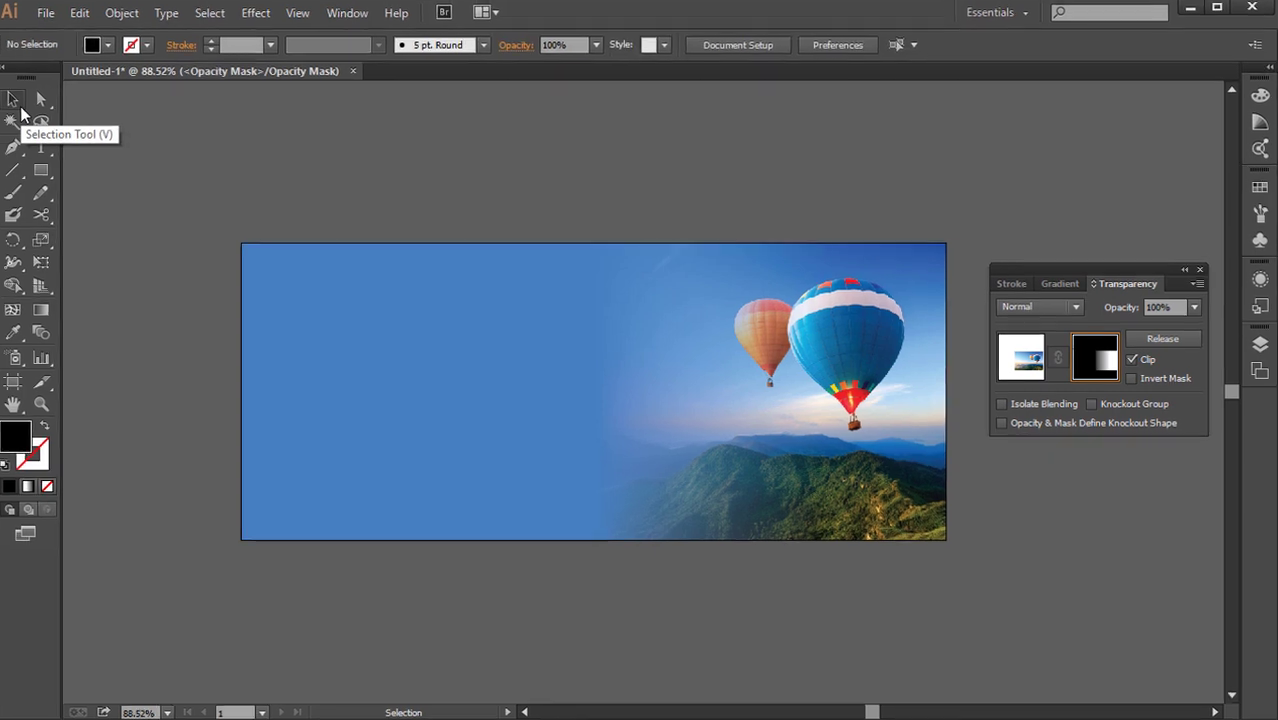
Exit mask editing and type the headline 'Let's Go Somewhere' at the banner's upper left.
{"action": "left_click", "coordinate": [980, 375]}
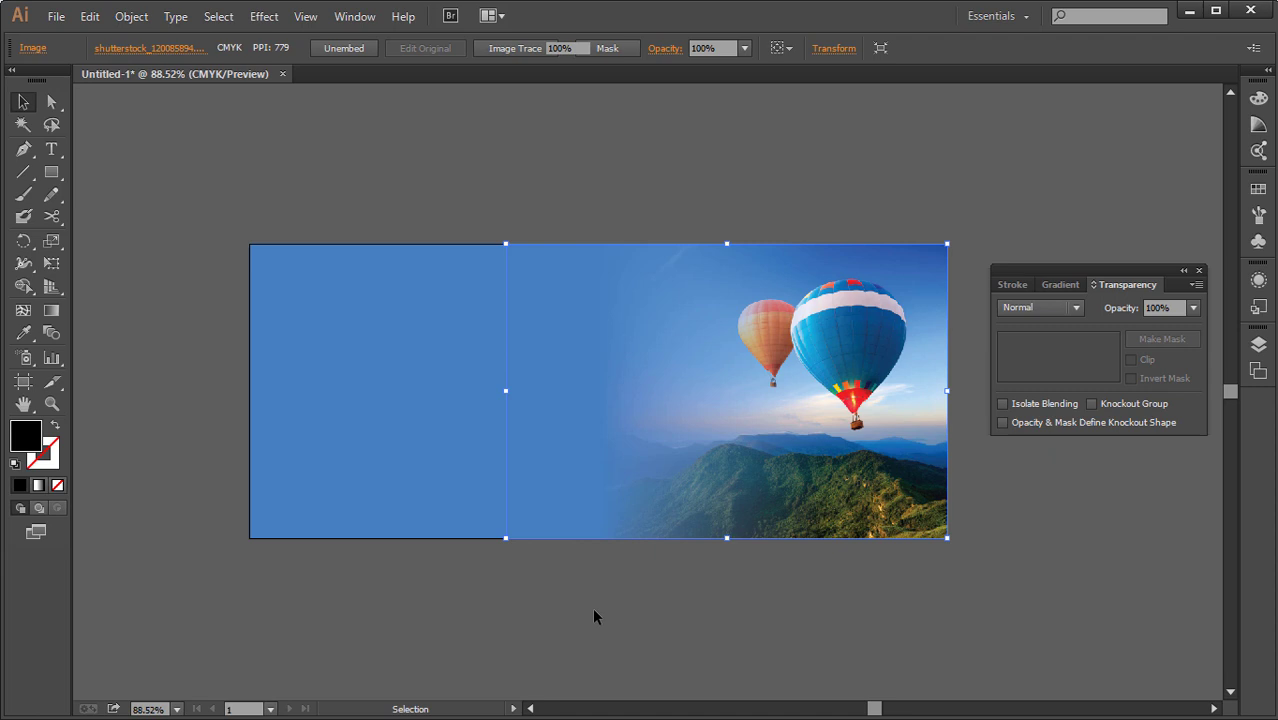
{"action": "left_click", "coordinate": [590, 618]}
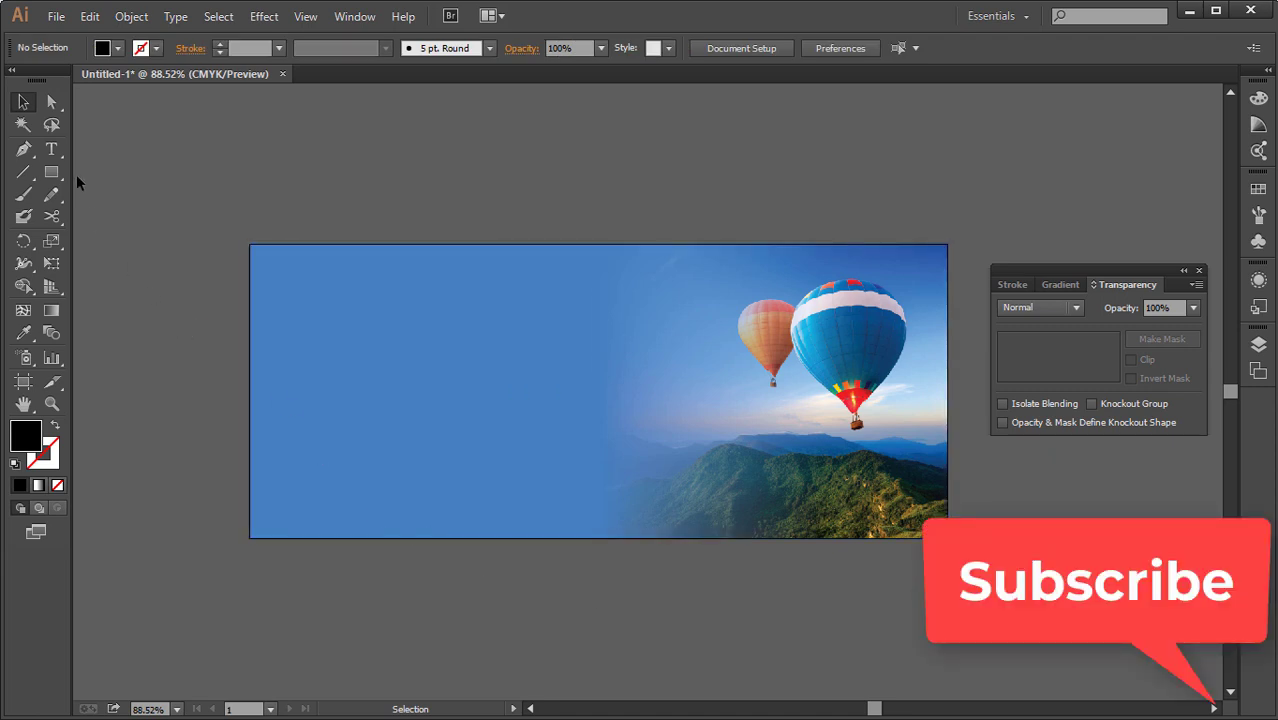
{"action": "left_click", "coordinate": [51, 148]}
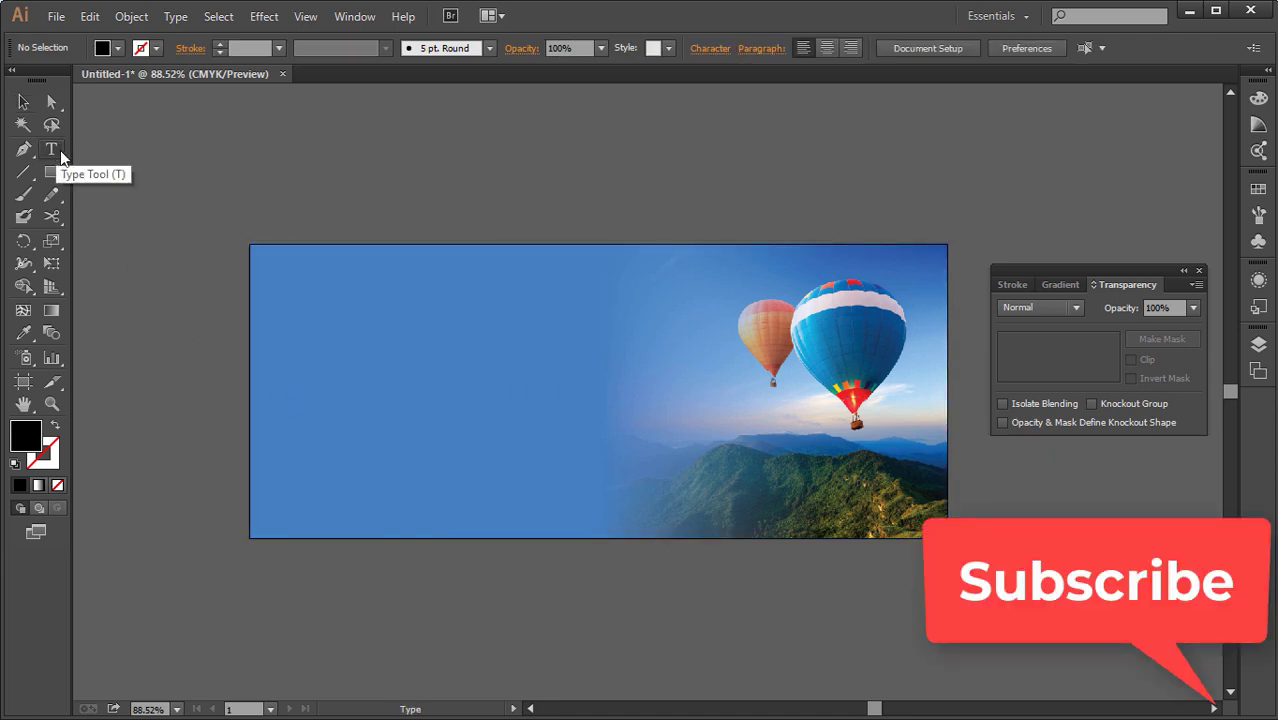
{"action": "left_click", "coordinate": [297, 332]}
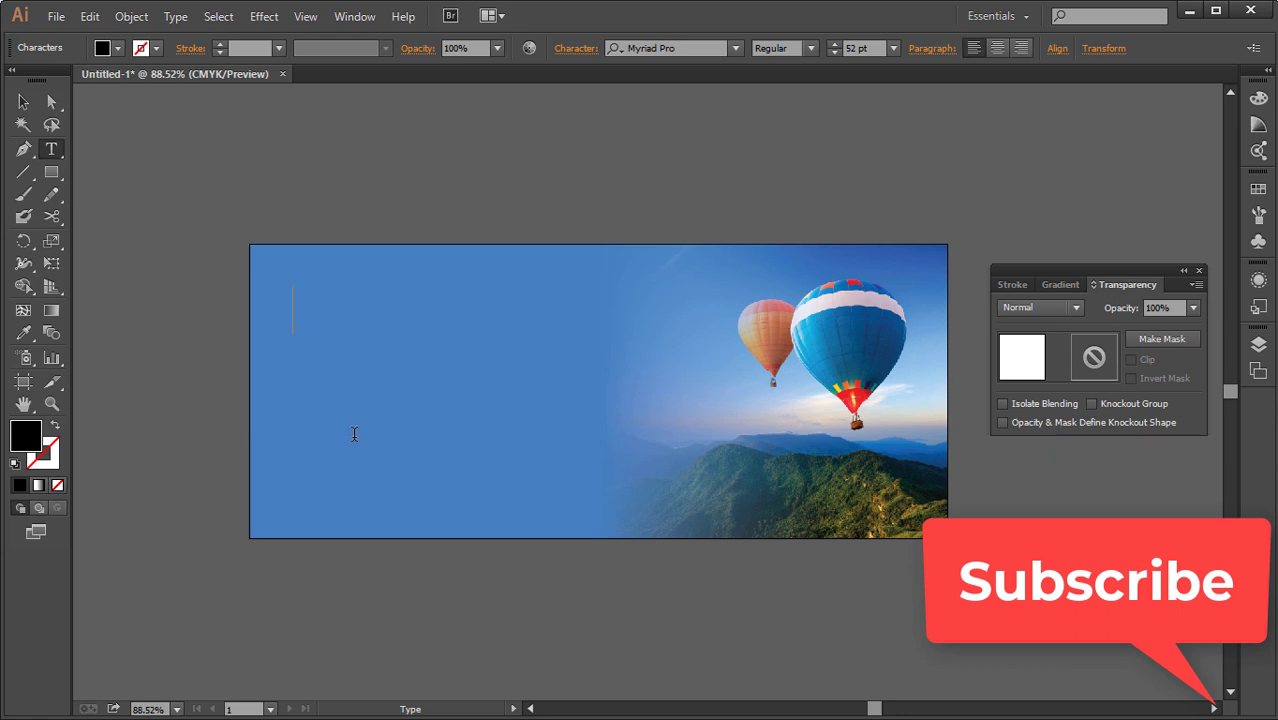
{"action": "type", "text": "Let"}
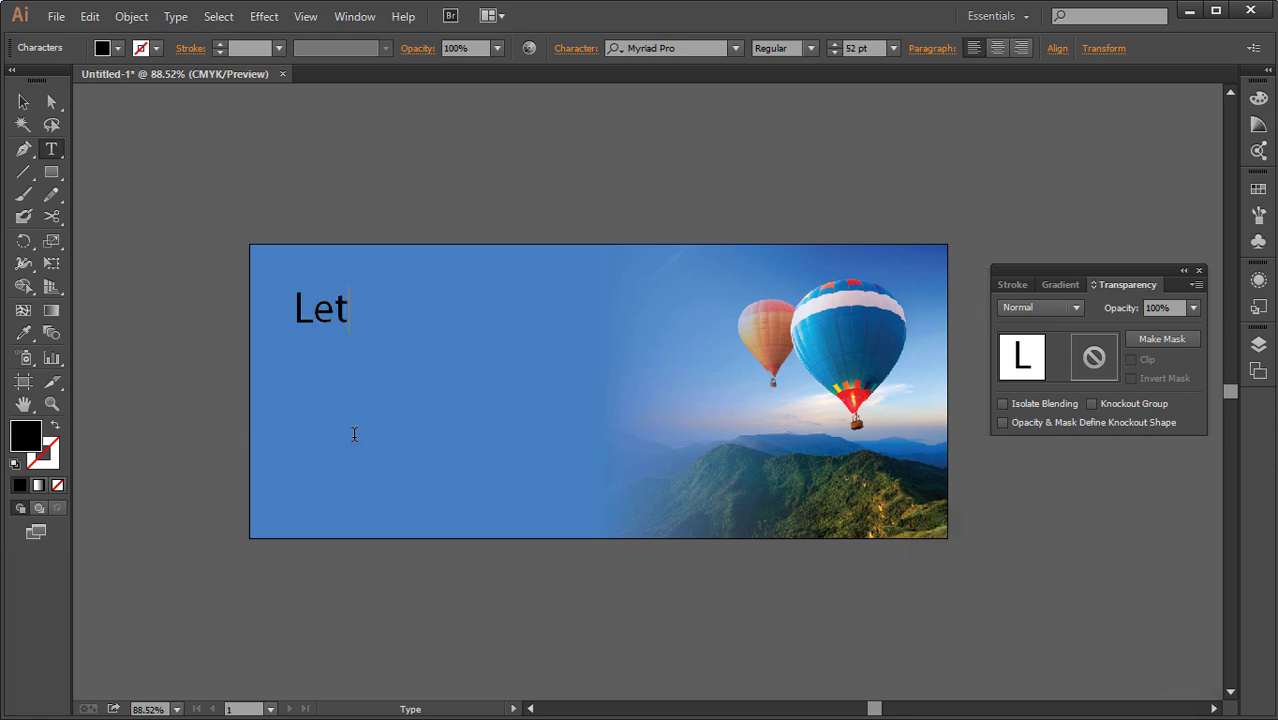
{"action": "type", "text": "'s"}
{"action": "type", "text": "Go"}
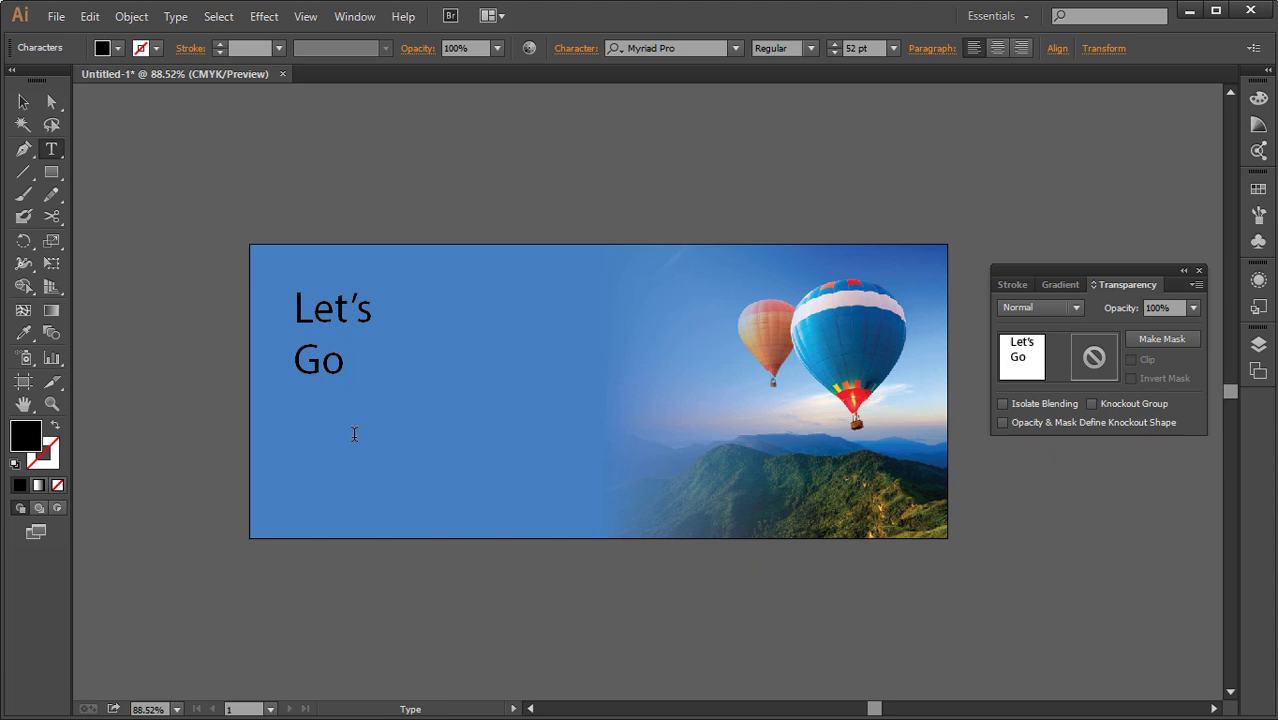
{"action": "type", "text": "Somewh"}
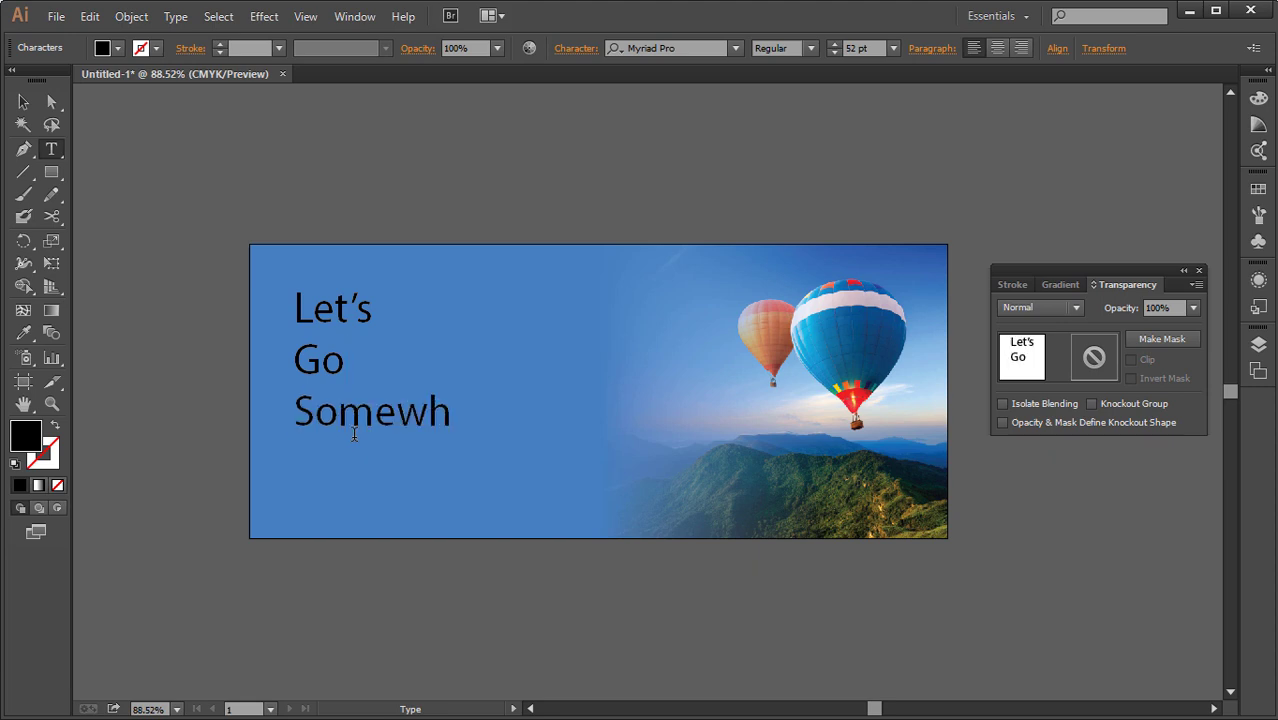
{"action": "type", "text": "ree"}
Fix the 'Somewhree' typo and join 'Go' onto the first line.
{"action": "key", "text": "BackSpace"}
{"action": "key", "text": "BackSpace"}
{"action": "key", "text": "BackSpace"}
{"action": "type", "text": "ere"}
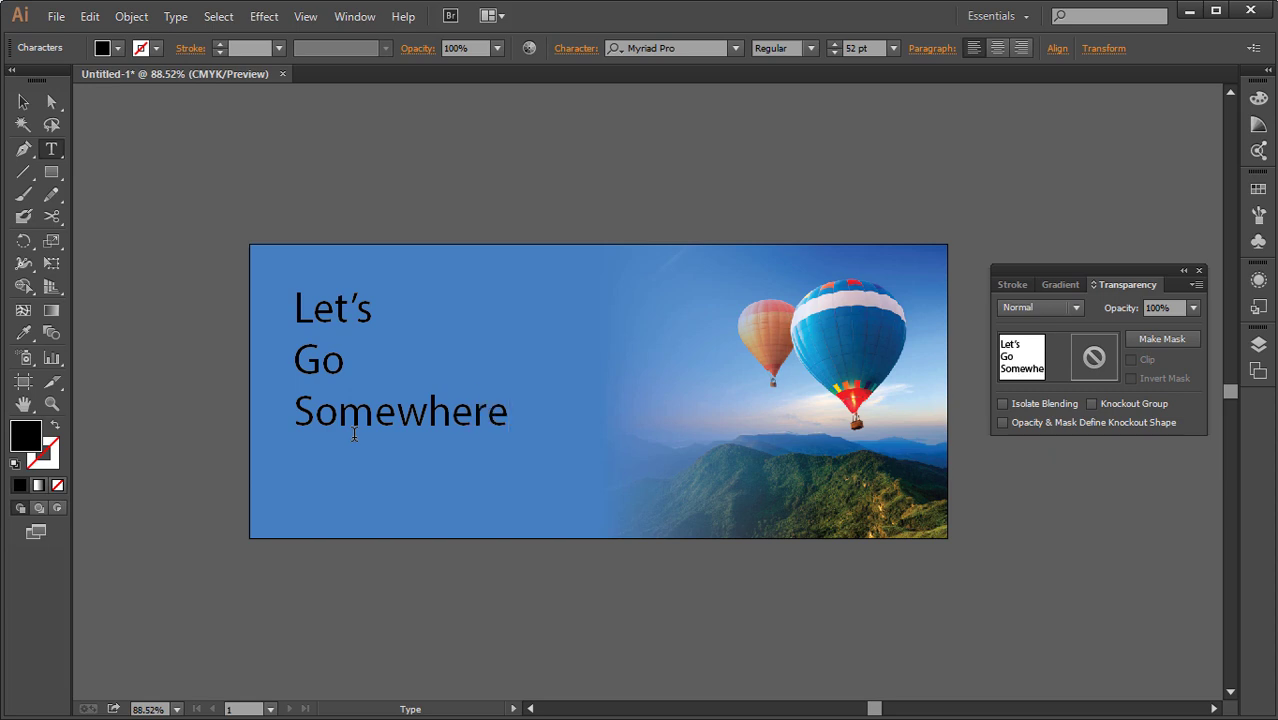
{"action": "left_click", "coordinate": [395, 298]}
{"action": "key", "text": "Delete"}
{"action": "key", "text": "ctrl+a"}
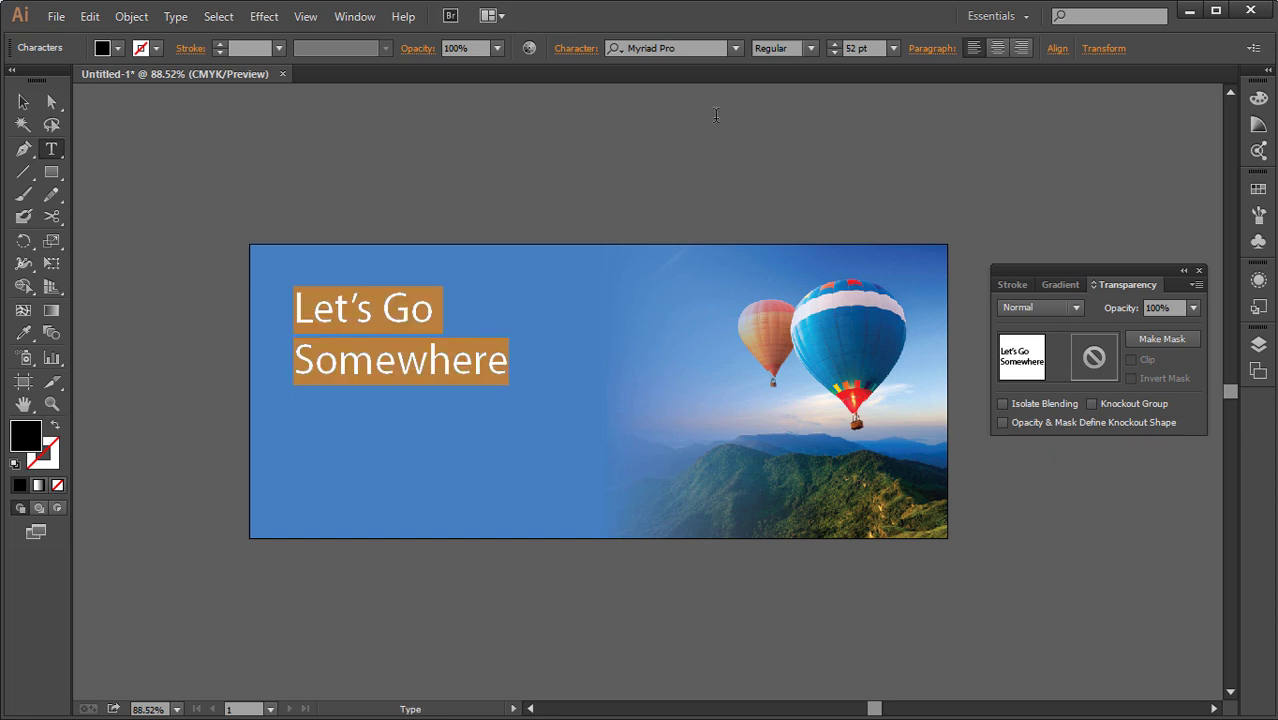
Set the headline's fill to pure white (#ffffff) in the Color Picker.
{"action": "double_click", "coordinate": [27, 432]}
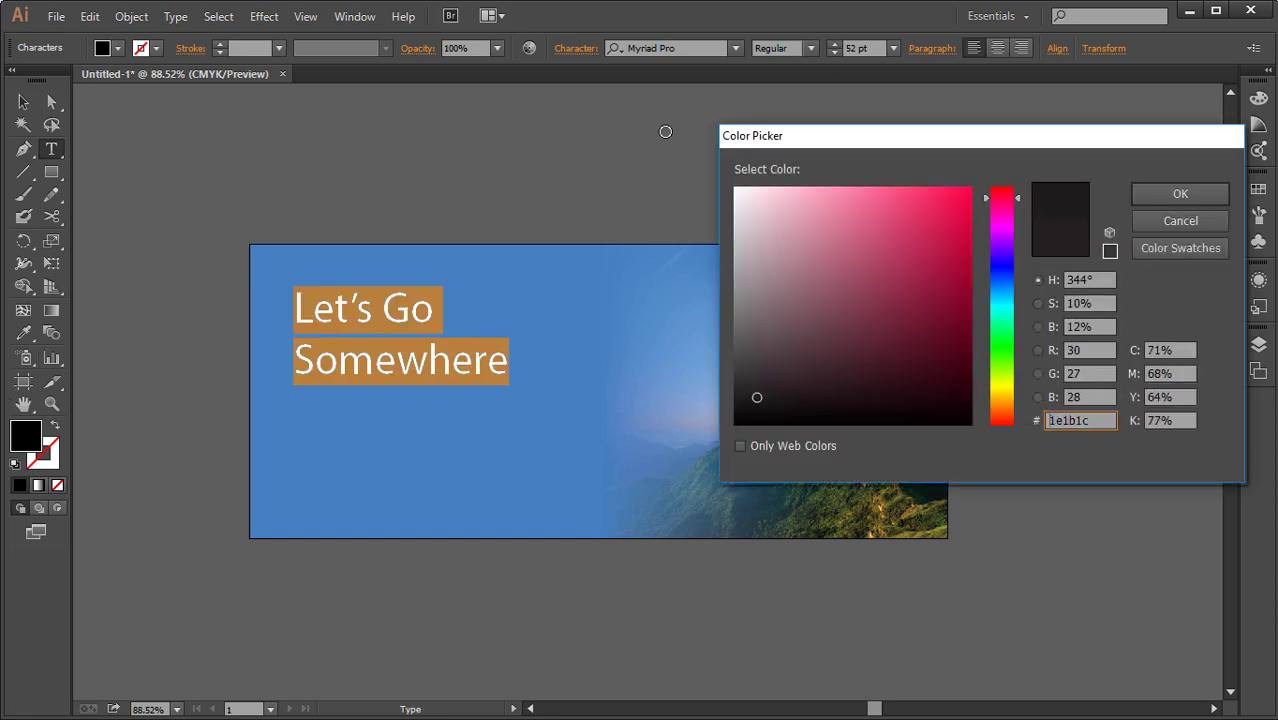
{"action": "left_click", "coordinate": [736, 189]}
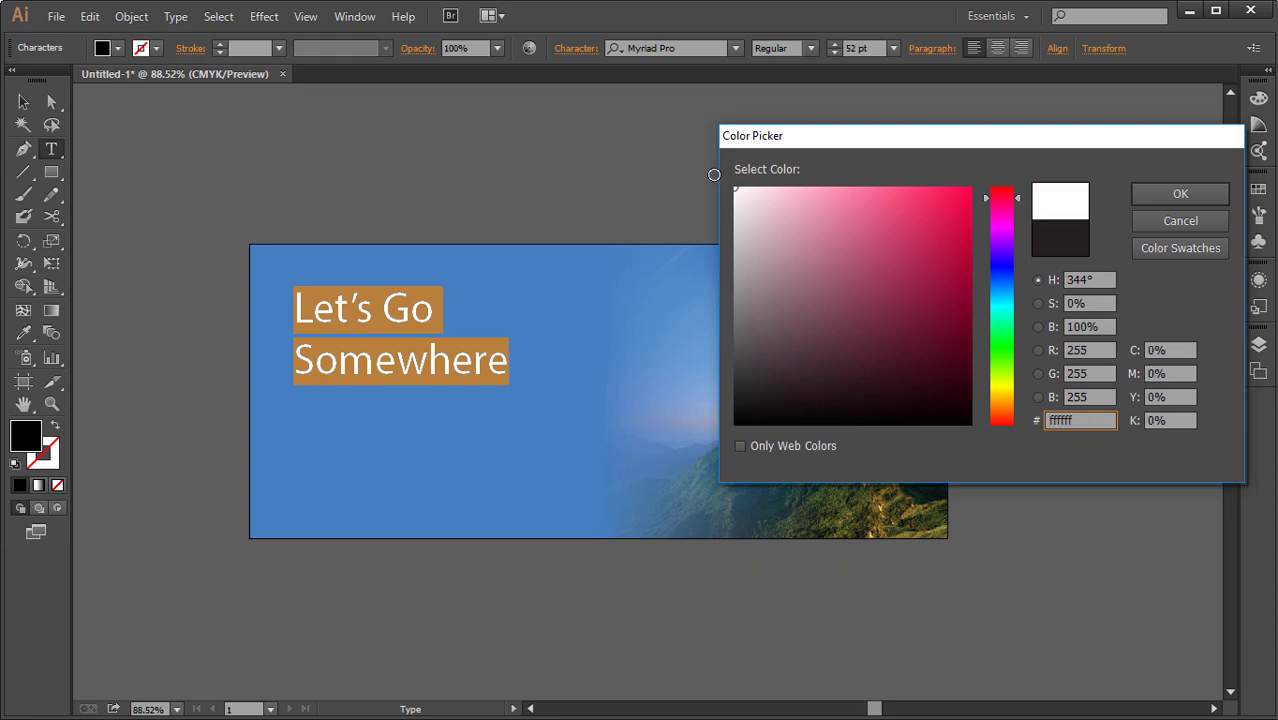
{"action": "left_click", "coordinate": [1189, 192]}
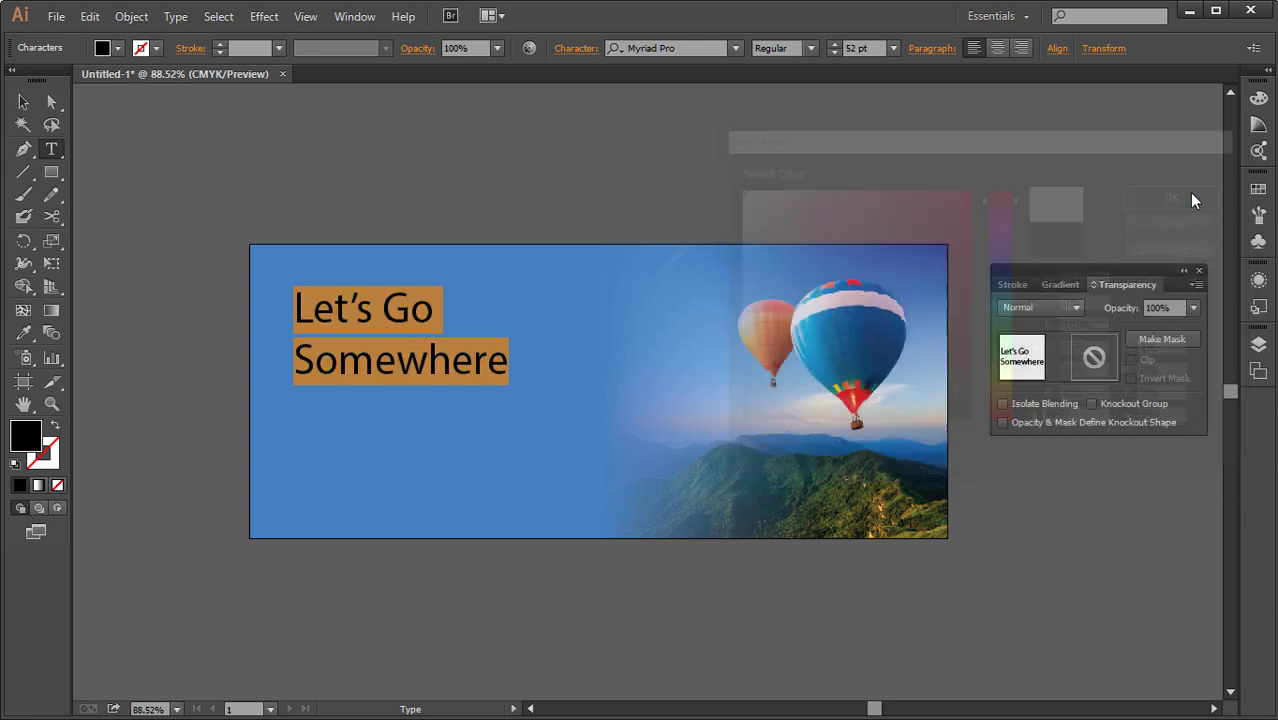
Set the headline in Gotham Bold and nudge it slightly right and down.
{"action": "left_click", "coordinate": [698, 50]}
{"action": "type", "text": "g"}
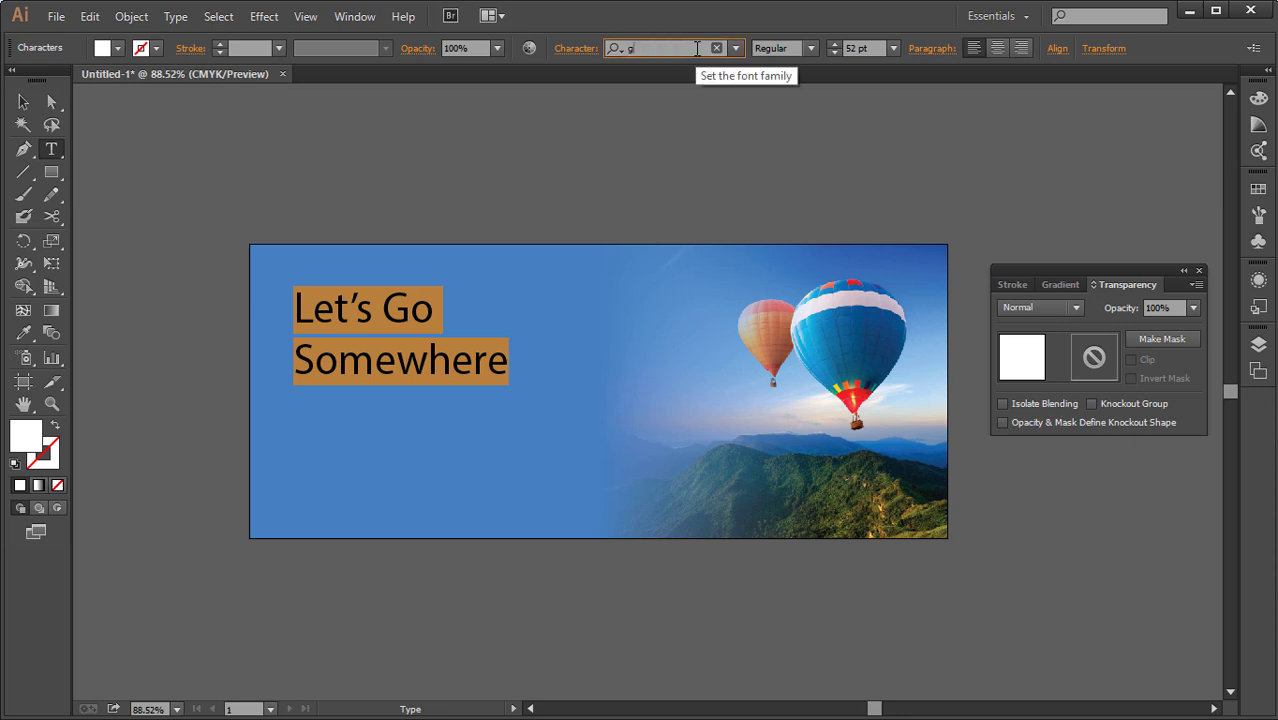
{"action": "type", "text": "oth"}
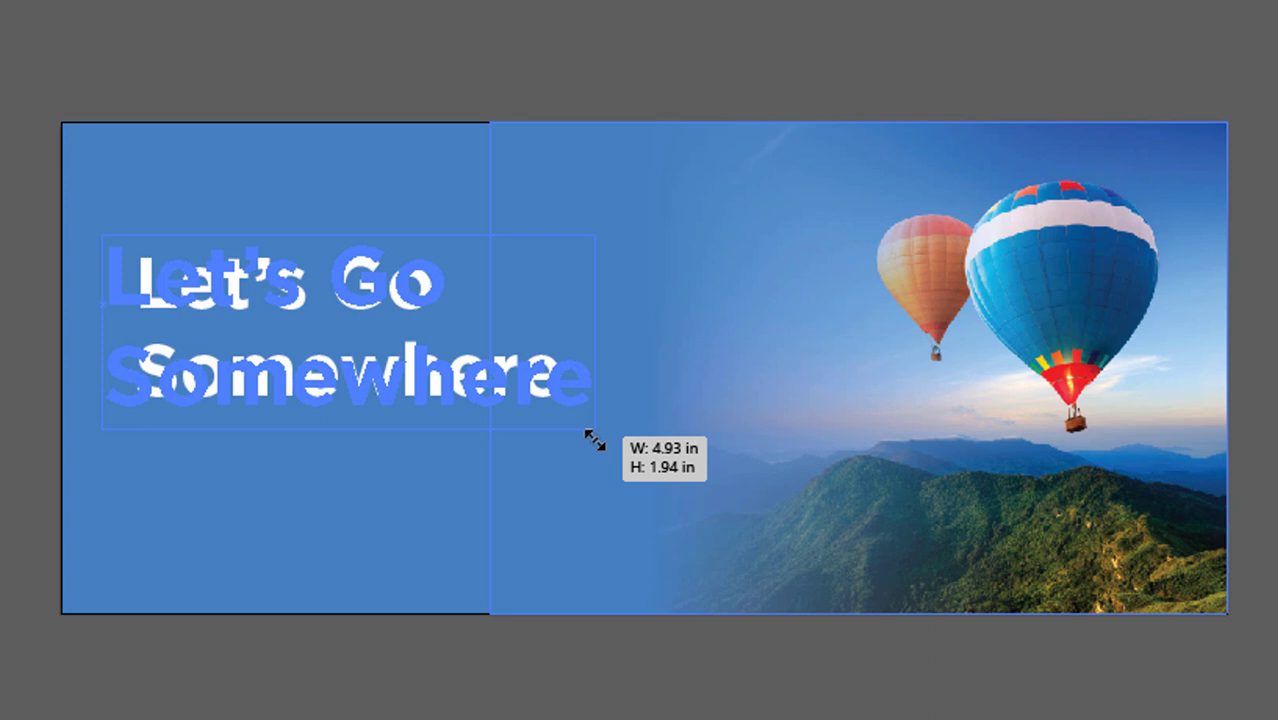
{"action": "key", "text": "Right"}
{"action": "key", "text": "Right"}
{"action": "key", "text": "Right"}
{"action": "key", "text": "Down"}
{"action": "key", "text": "Down"}
{"action": "key", "text": "Down"}
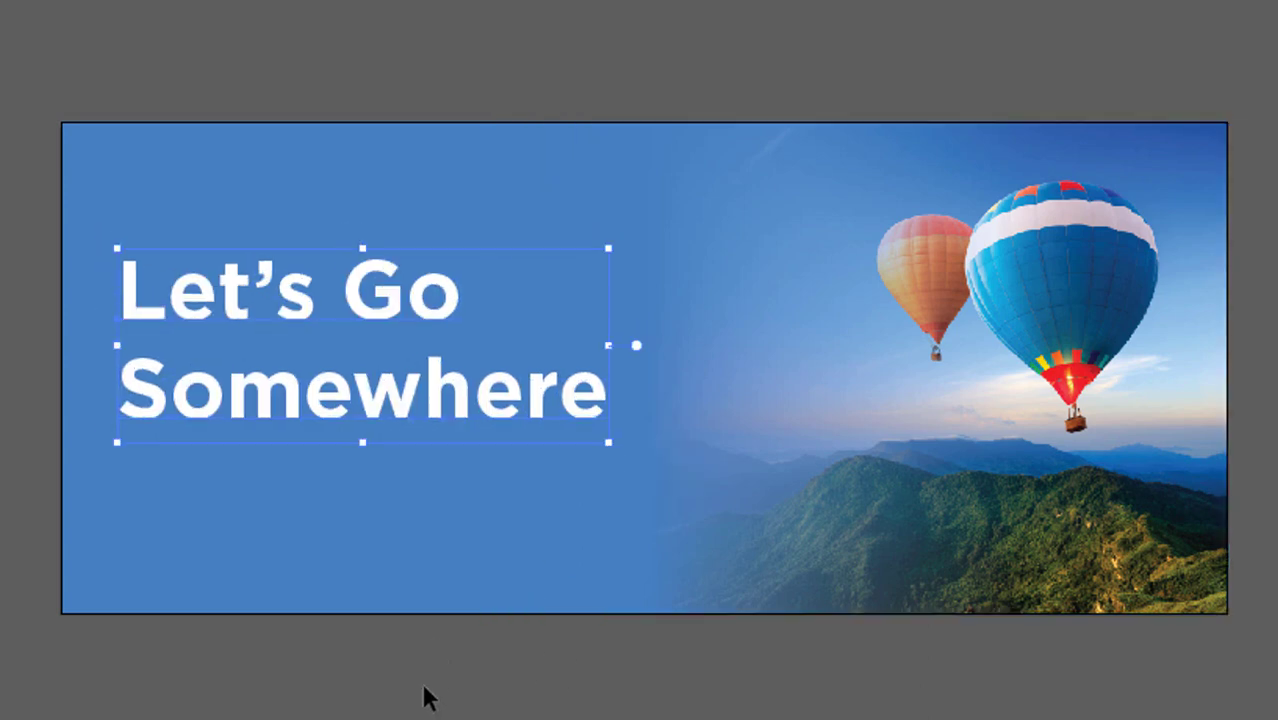
{"action": "key", "text": "Right"}
{"action": "key", "text": "Down"}
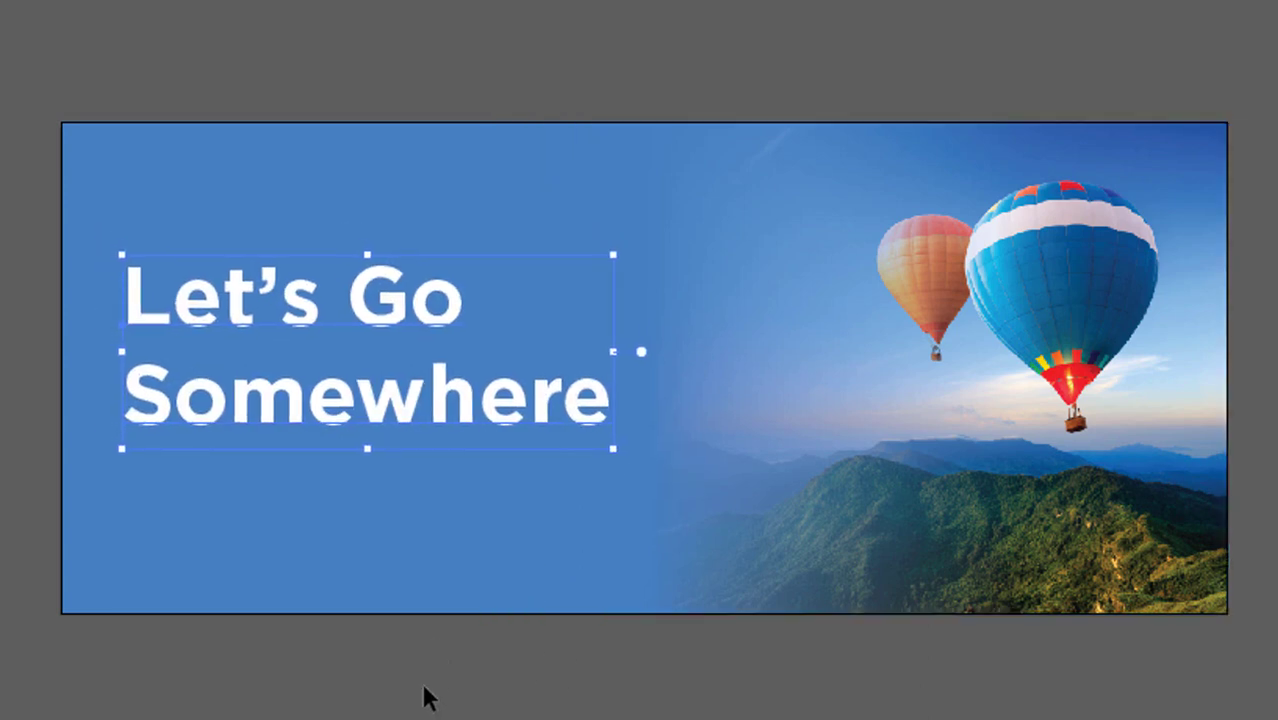